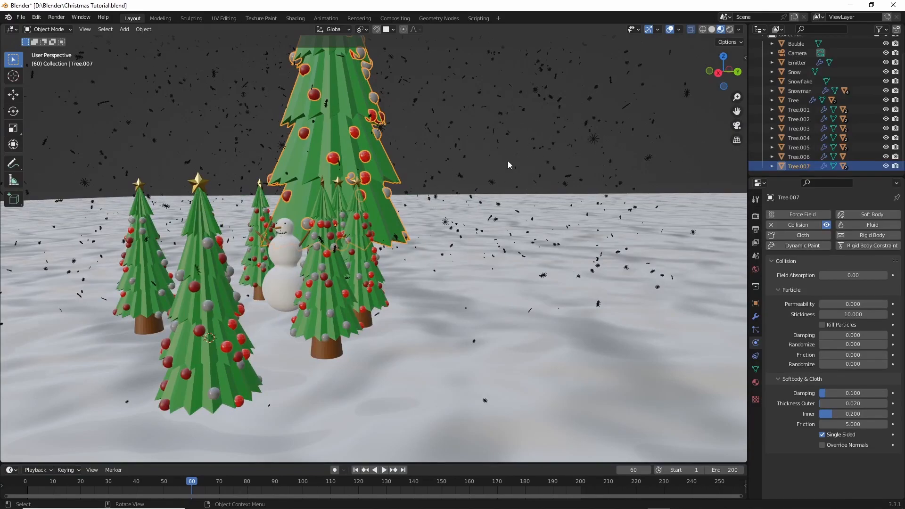
# - Save the Christmas Tutorial scene file after viewing the trees and snowman
pyautogui.moveTo(509, 152); pyautogui.dragTo(466, 169, button='middle')
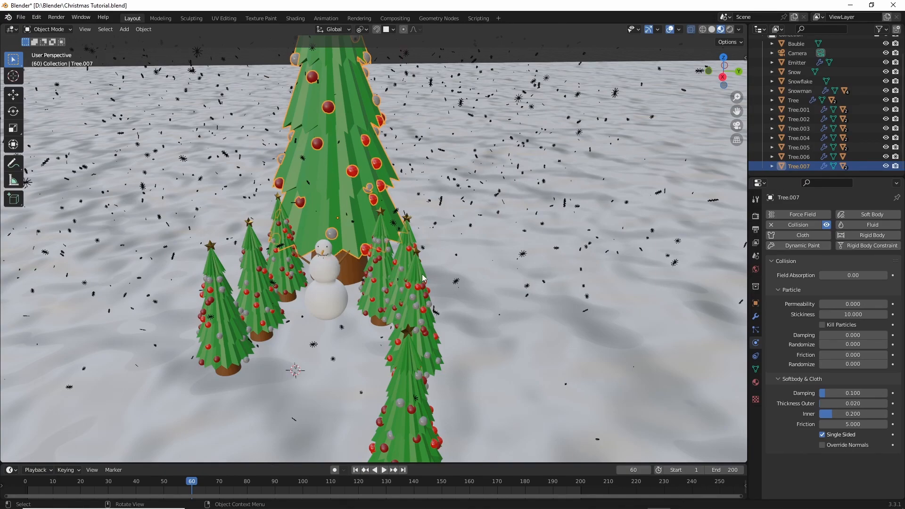
pyautogui.scroll(4, 422, 274)
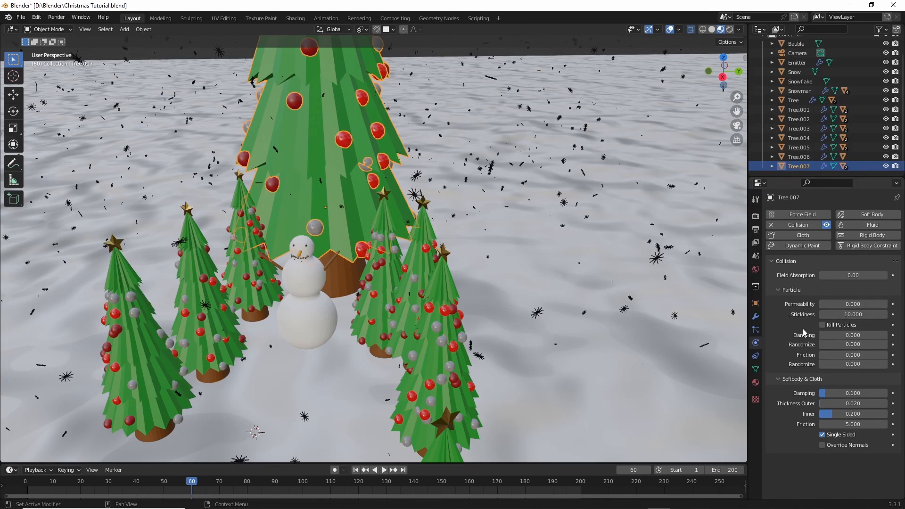
pyautogui.moveTo(517, 240)
pyautogui.mouseDown(button='middle')
pyautogui.moveTo(490, 230)
pyautogui.moveTo(517, 241)
pyautogui.moveTo(499, 239)
pyautogui.mouseUp(button='middle')
pyautogui.hotkey('ctrl', 's')
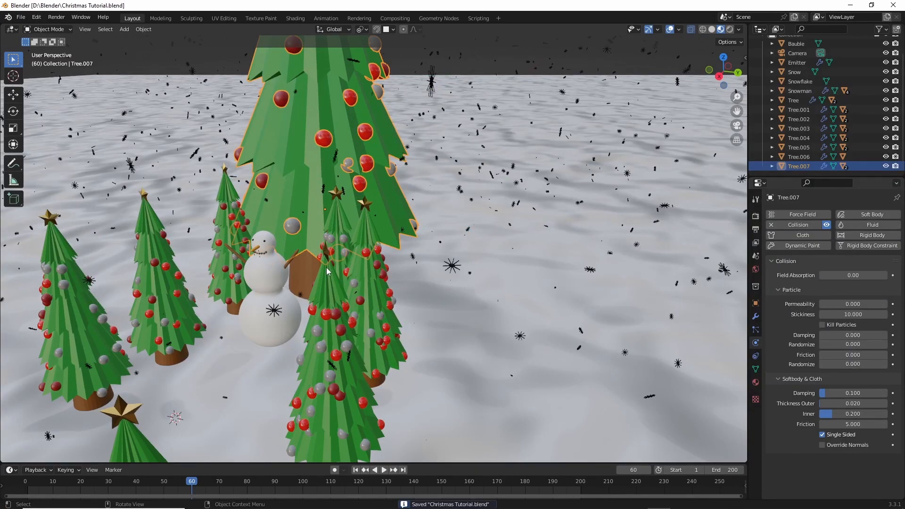
# - Check the collision settings of the two rear trees beside the snowman's right arm
pyautogui.keyDown('shift'); pyautogui.moveTo(403, 265); pyautogui.dragTo(411, 246, button='middle'); pyautogui.keyUp('shift')
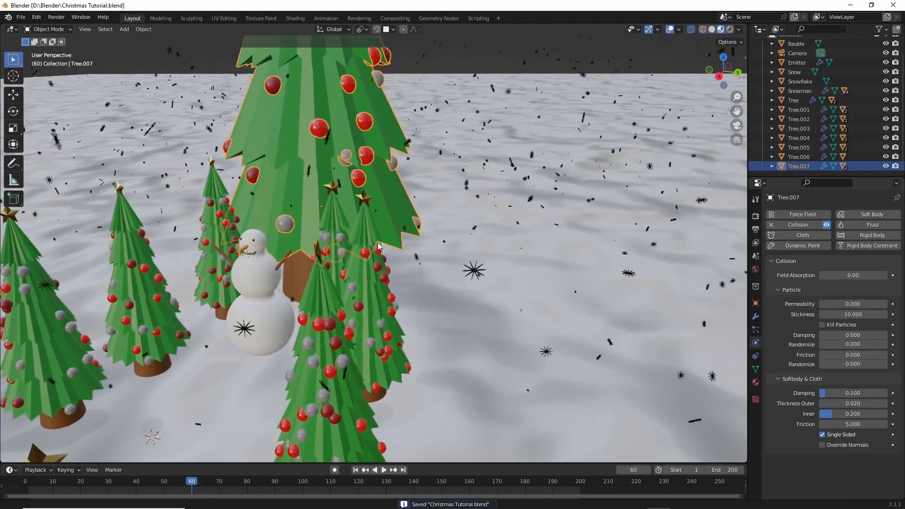
pyautogui.keyDown('shift'); pyautogui.moveTo(322, 242); pyautogui.dragTo(401, 249, button='middle'); pyautogui.keyUp('shift')
pyautogui.moveTo(401, 249); pyautogui.dragTo(371, 238, button='middle')
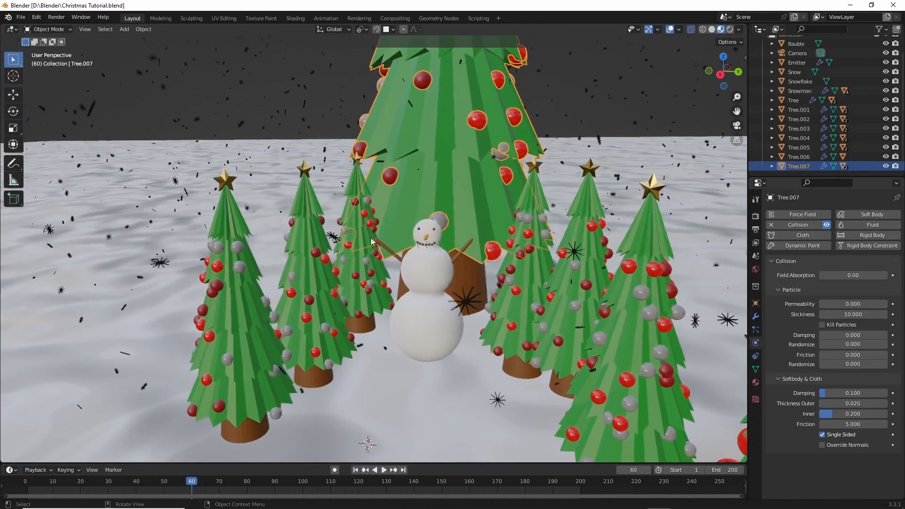
pyautogui.click(355, 184)
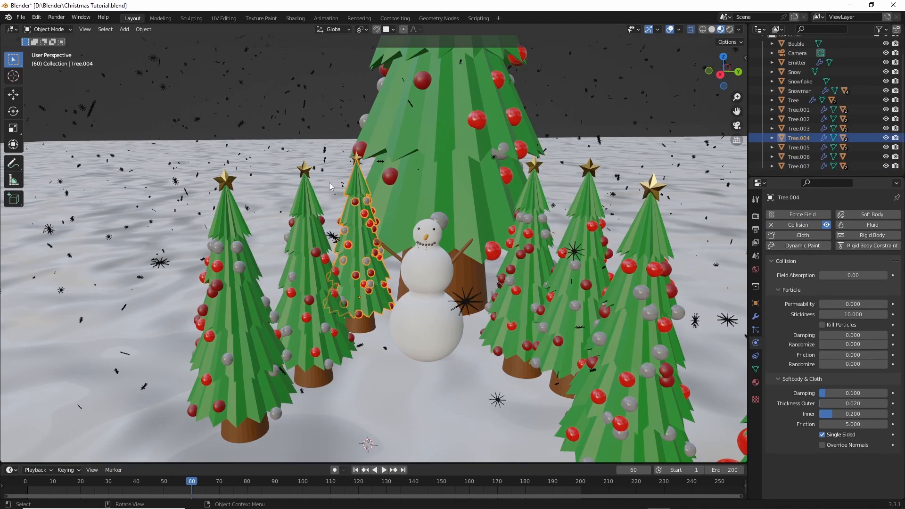
pyautogui.click(287, 285)
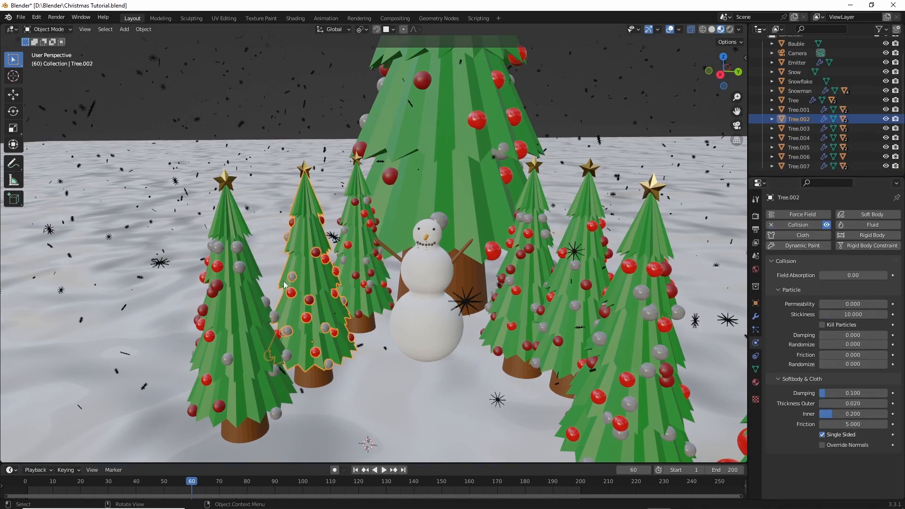
# - Set the collision stickiness to 10 on the rear and middle trees on the snowman's other side
pyautogui.click(521, 283)
pyautogui.click(834, 316)
pyautogui.write('10')
pyautogui.press('Return')
pyautogui.click(589, 209)
pyautogui.click(832, 316)
pyautogui.write('10')
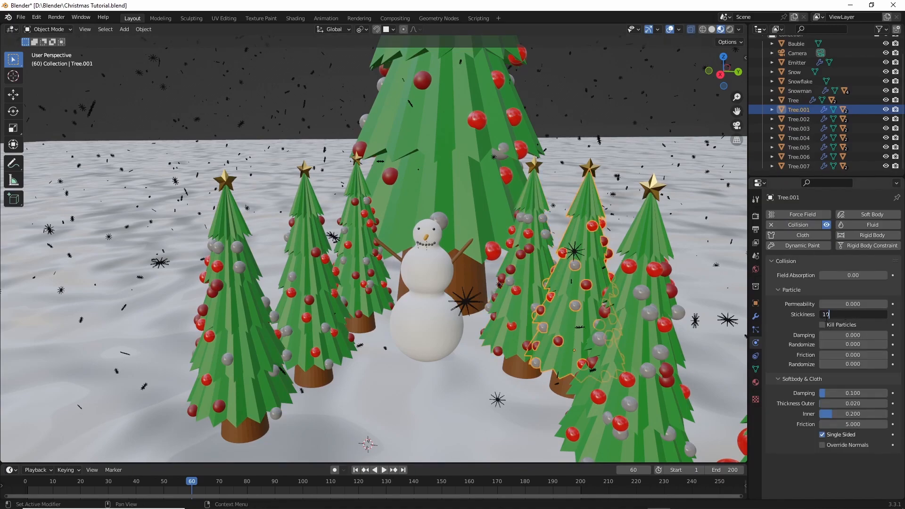
pyautogui.press('Return')
# - Enable collision on the nearest tree of that same row and set its particle stickiness to 10
pyautogui.click(653, 292)
pyautogui.click(802, 225)
pyautogui.click(833, 315)
pyautogui.write('10')
pyautogui.press('Return')
# - Enable collision on the snowman's body and set its particle stickiness to 10
pyautogui.click(438, 287)
pyautogui.click(810, 225)
pyautogui.click(833, 316)
pyautogui.write('10')
pyautogui.press('Return')
# - Enable collision on the snowman's arms with particle stickiness 10, and enable collision on its nose
pyautogui.click(464, 250)
pyautogui.click(815, 225)
pyautogui.click(851, 315)
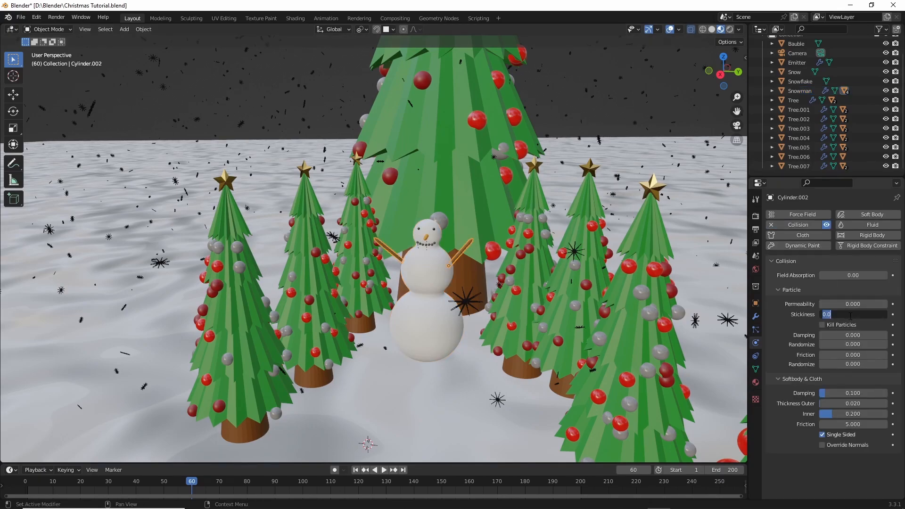
pyautogui.write('109')
pyautogui.press('BackSpace')
pyautogui.press('Return')
pyautogui.click(426, 238)
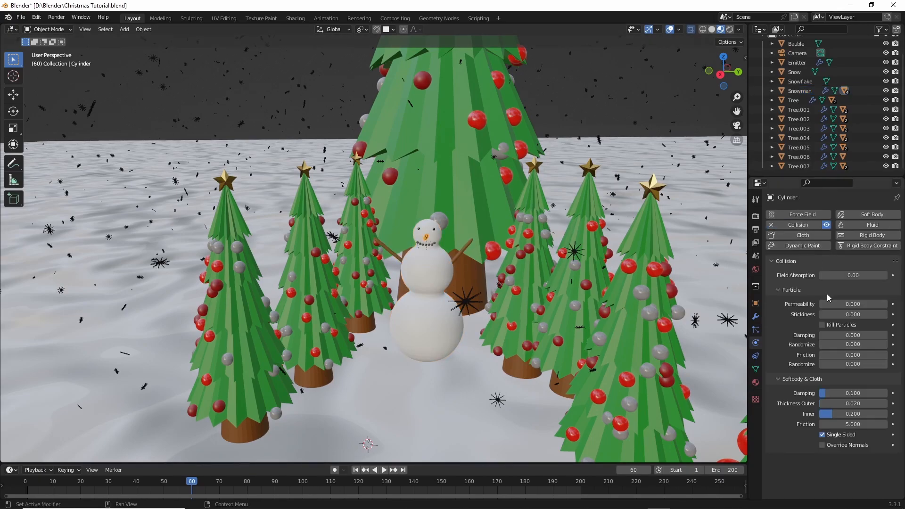
pyautogui.click(427, 360)
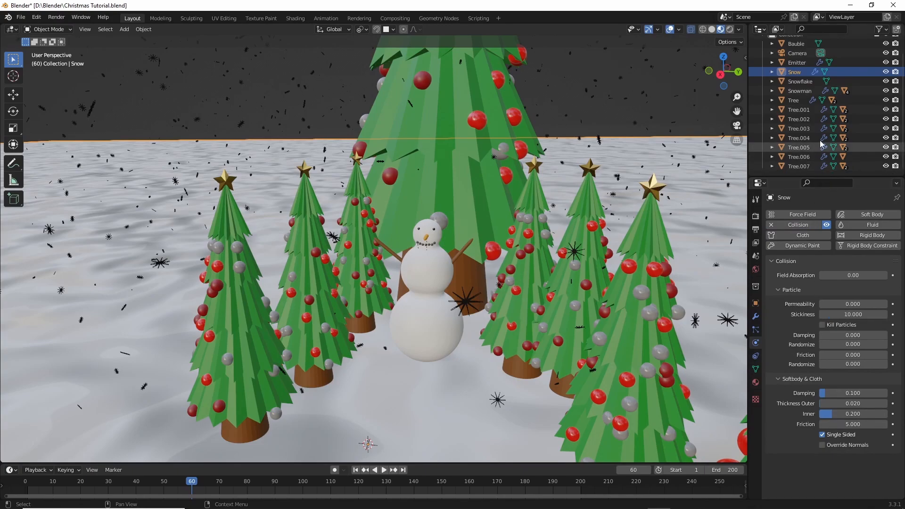
# - Bake the particle cache of the Emitter object's snowfall and save the file
pyautogui.click(795, 63)
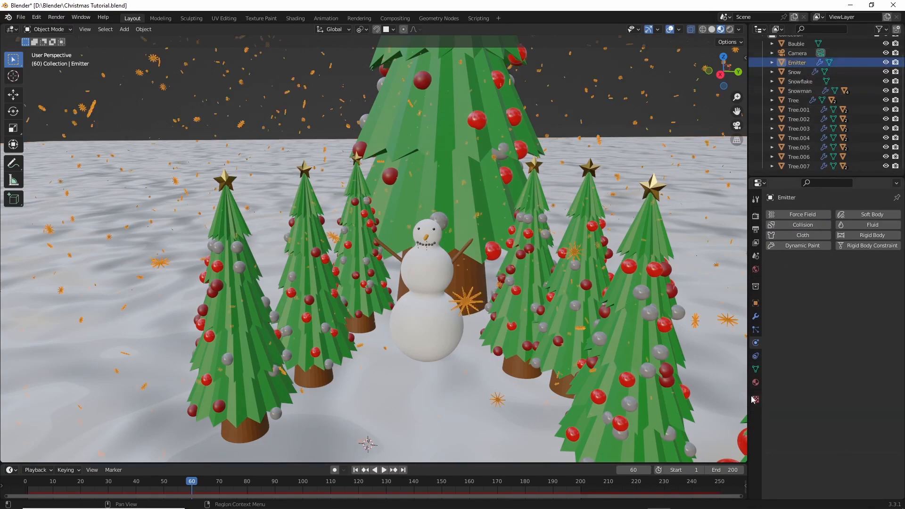
pyautogui.click(755, 329)
pyautogui.scroll(-10, 800, 324)
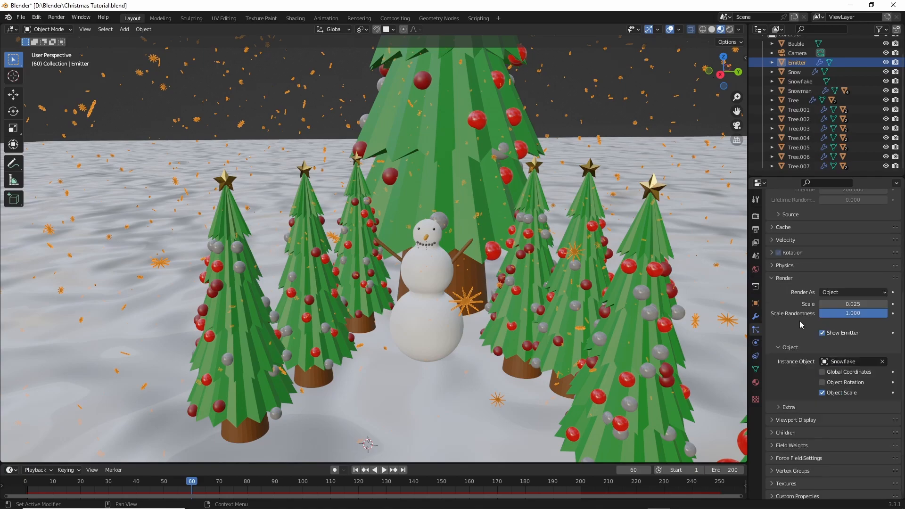
pyautogui.click(775, 225)
pyautogui.click(833, 326)
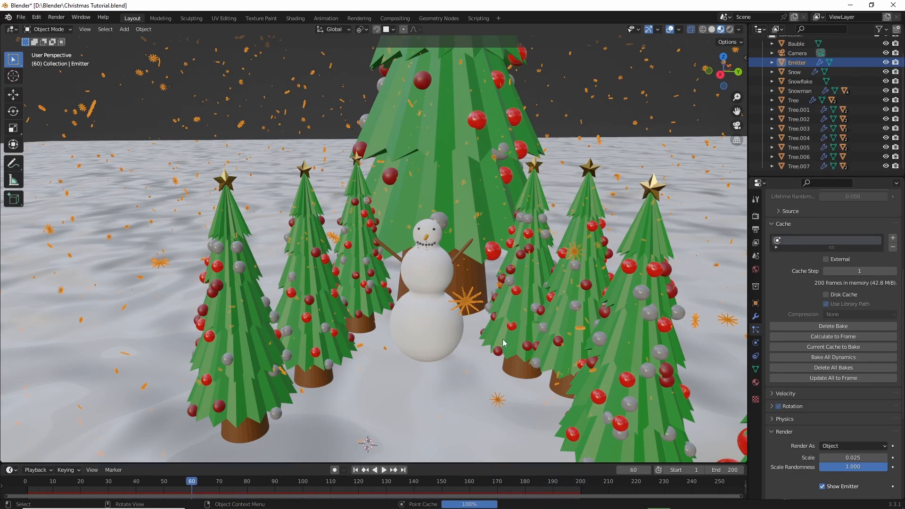
pyautogui.hotkey('ctrl', 's')
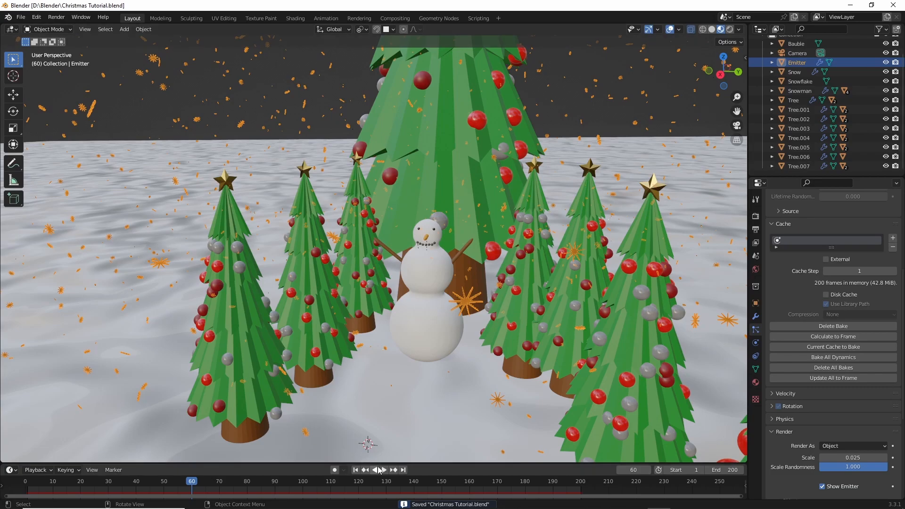
# - Play back the baked snowfall from frame 60 onward and watch the snowflakes among the trees
pyautogui.moveTo(451, 367)
pyautogui.mouseDown(button='middle')
pyautogui.moveTo(456, 349)
pyautogui.moveTo(450, 357)
pyautogui.moveTo(465, 353)
pyautogui.moveTo(455, 363)
pyautogui.mouseUp(button='middle')
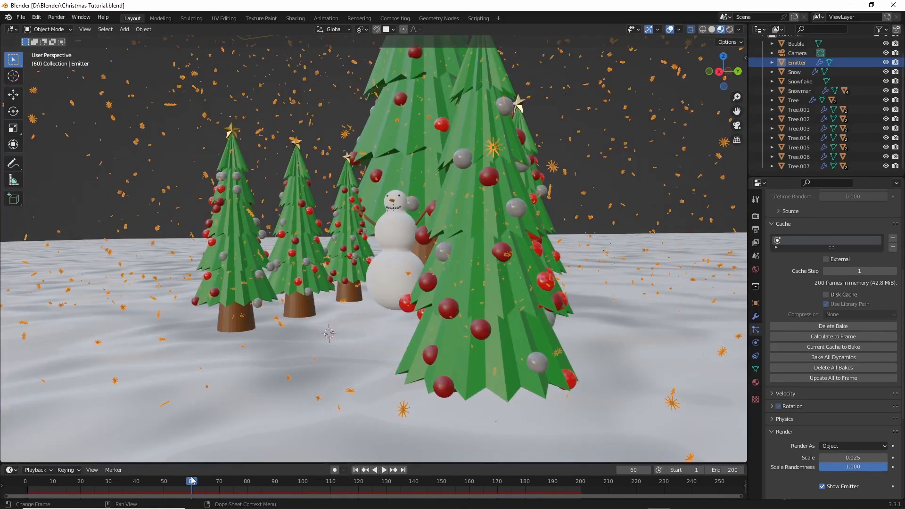
pyautogui.moveTo(193, 481)
pyautogui.mouseDown()
pyautogui.moveTo(151, 486)
pyautogui.moveTo(203, 490)
pyautogui.mouseUp()
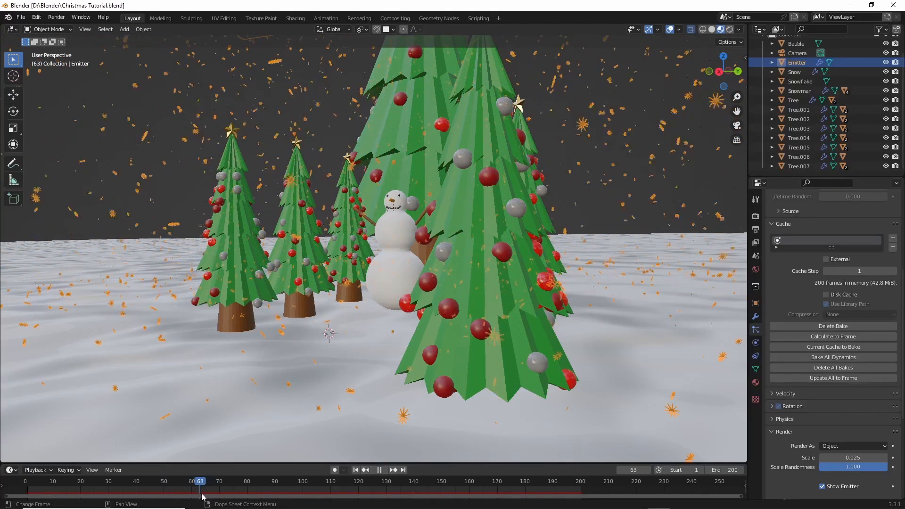
pyautogui.moveTo(228, 498); pyautogui.dragTo(211, 497)
pyautogui.press('space')
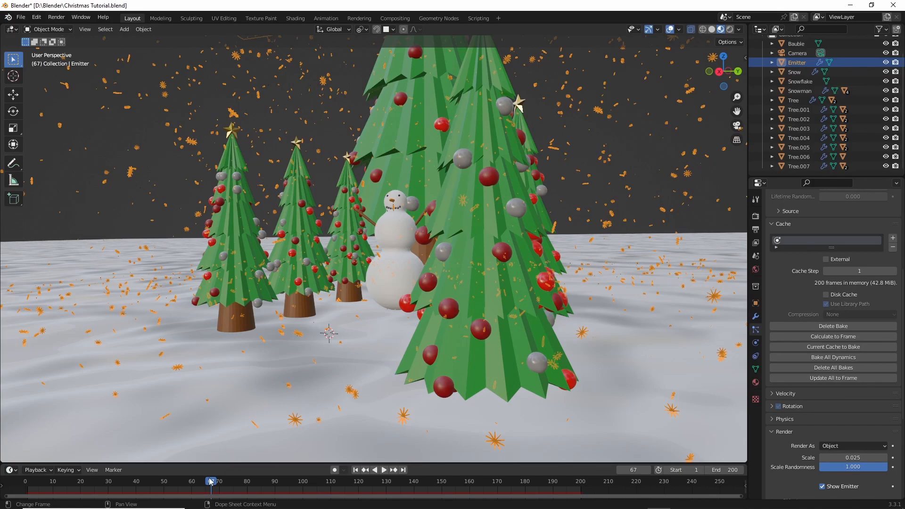
pyautogui.moveTo(210, 481); pyautogui.dragTo(209, 482)
pyautogui.press('space')
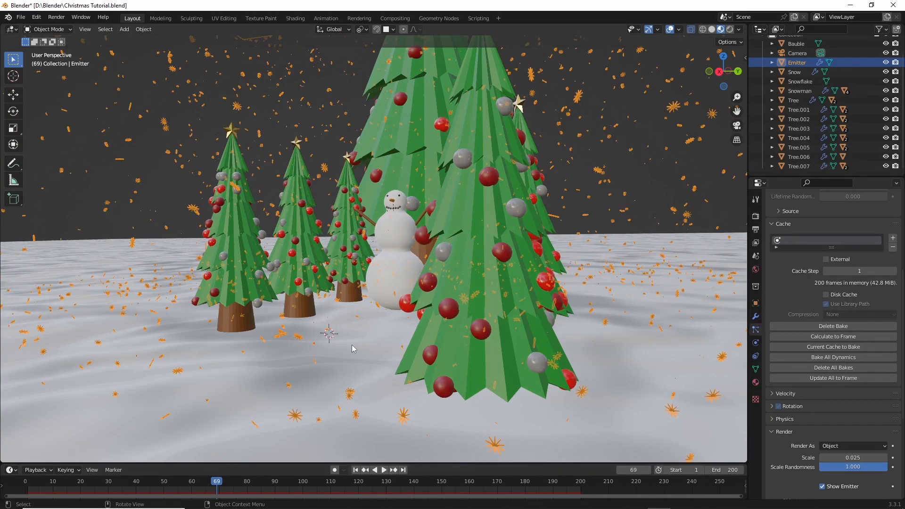
# - Clear the Emitter's existing particle bake and set the particle mass to 0.001 kg
pyautogui.scroll(-2, 830, 269)
pyautogui.scroll(1, 830, 270)
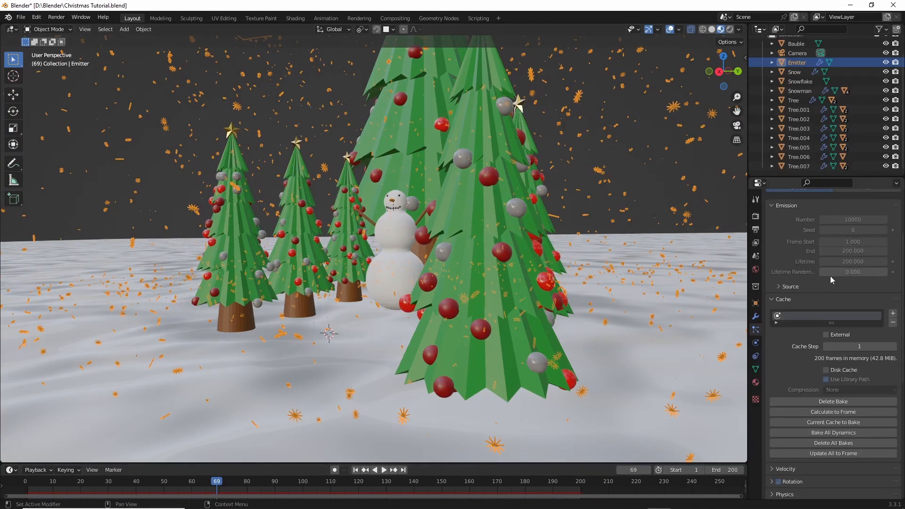
pyautogui.scroll(-7, 829, 309)
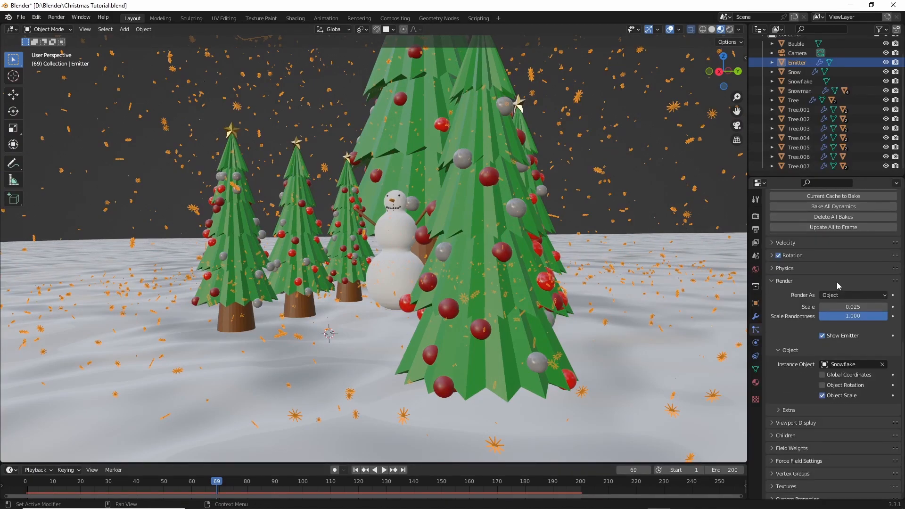
pyautogui.scroll(4, 814, 331)
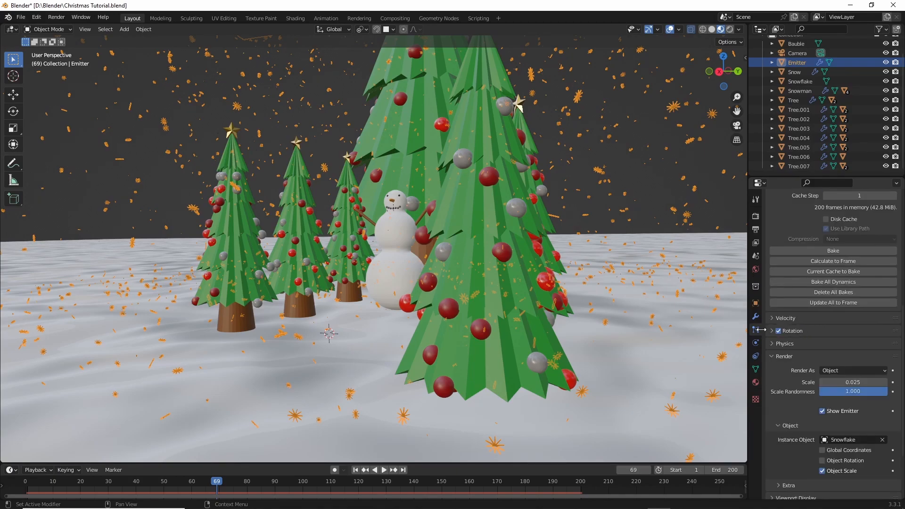
pyautogui.click(782, 344)
pyautogui.scroll(-2, 834, 347)
pyautogui.click(851, 333)
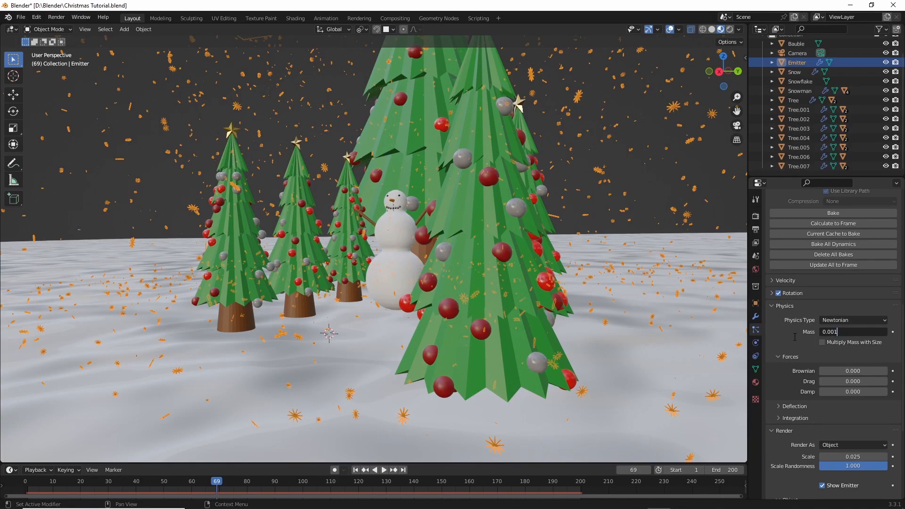
pyautogui.press('Return')
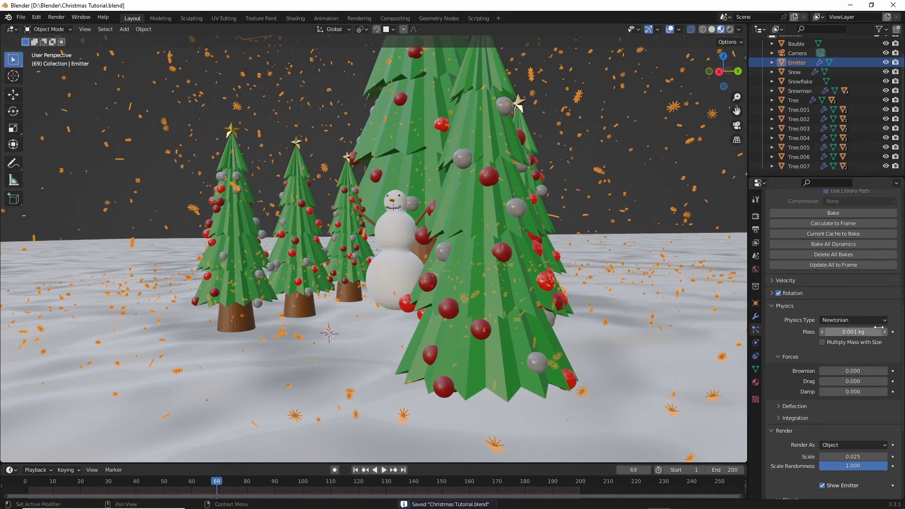
# - Bake the Emitter's particle cache again, return to frame 60 and save the file
pyautogui.click(834, 213)
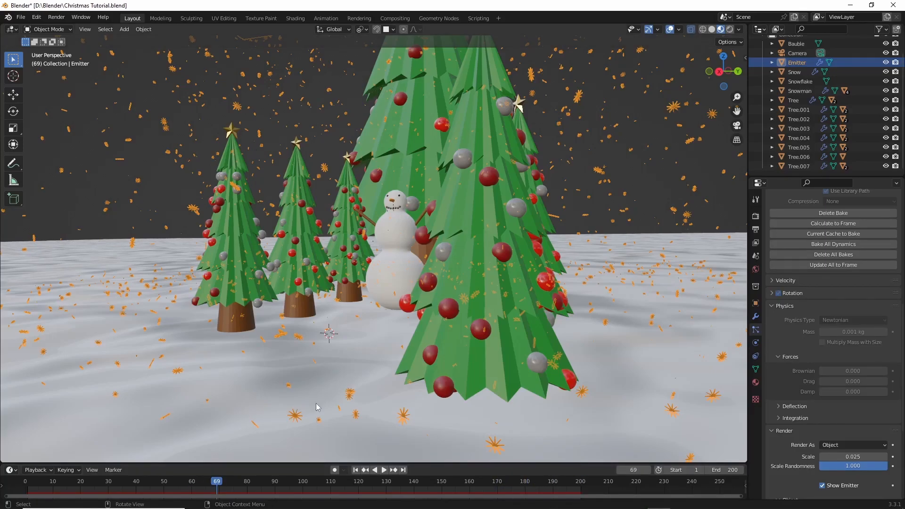
pyautogui.moveTo(217, 486); pyautogui.dragTo(193, 494)
pyautogui.hotkey('ctrl', 's')
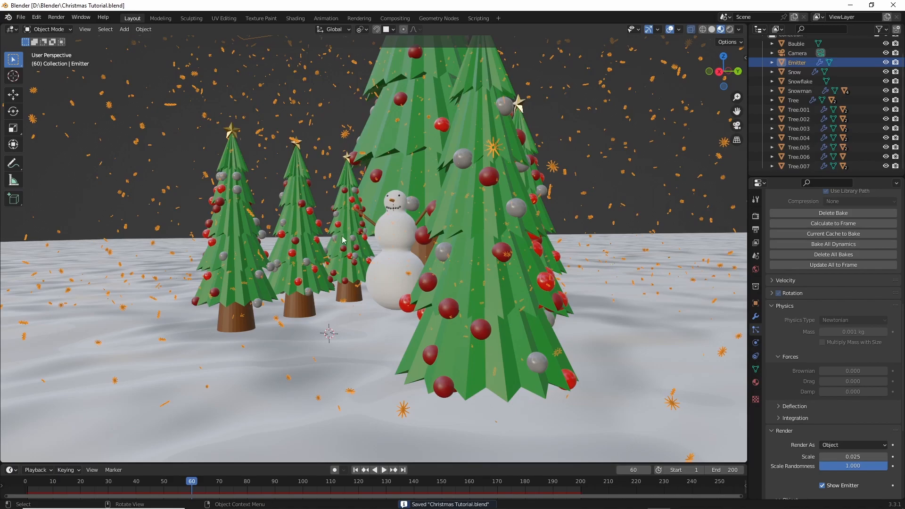
# - Set the animation's start frame to 60 and save the file
pyautogui.doubleClick(684, 470)
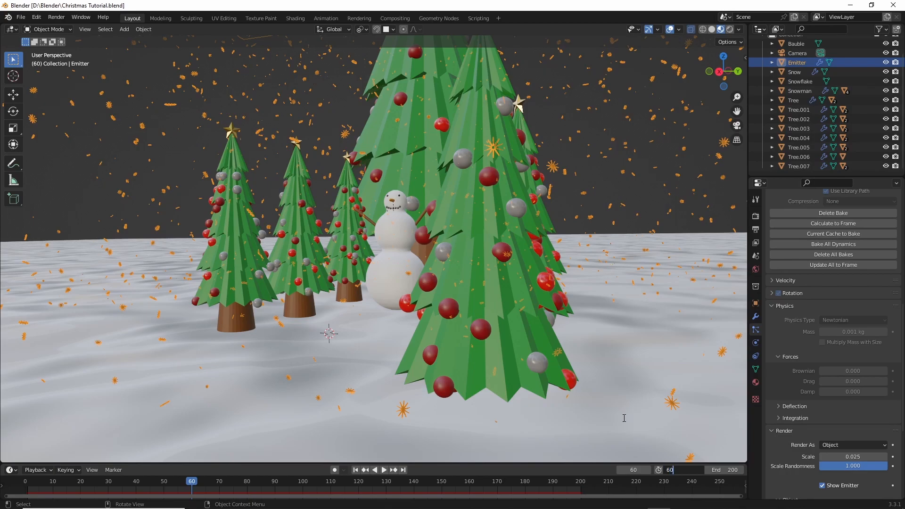
pyautogui.press('Return')
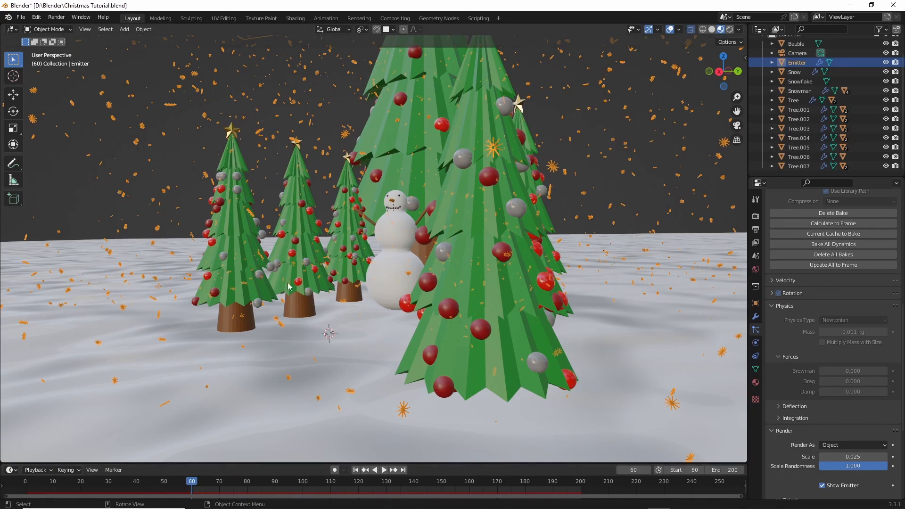
pyautogui.hotkey('ctrl', 's')
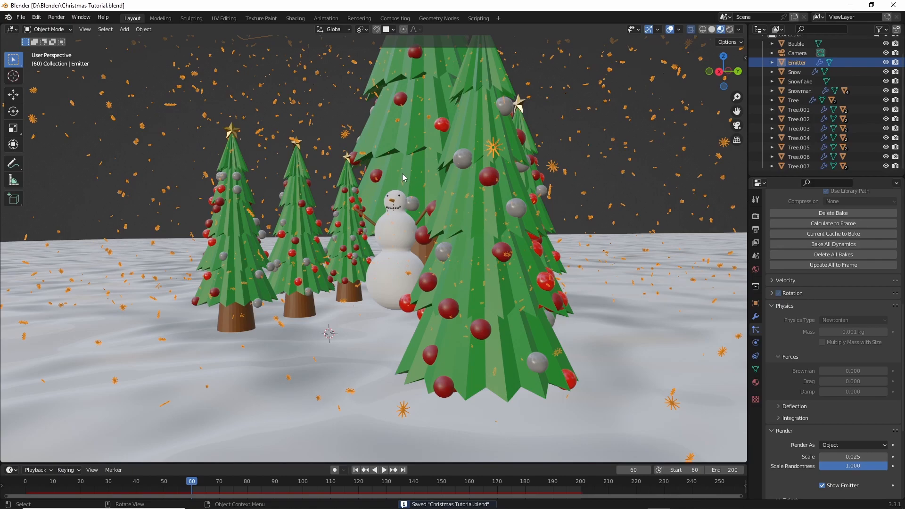
# - View the scene through the camera and play the snowfall animation from frame 60
pyautogui.moveTo(403, 174); pyautogui.dragTo(413, 178, button='middle')
pyautogui.click(737, 126)
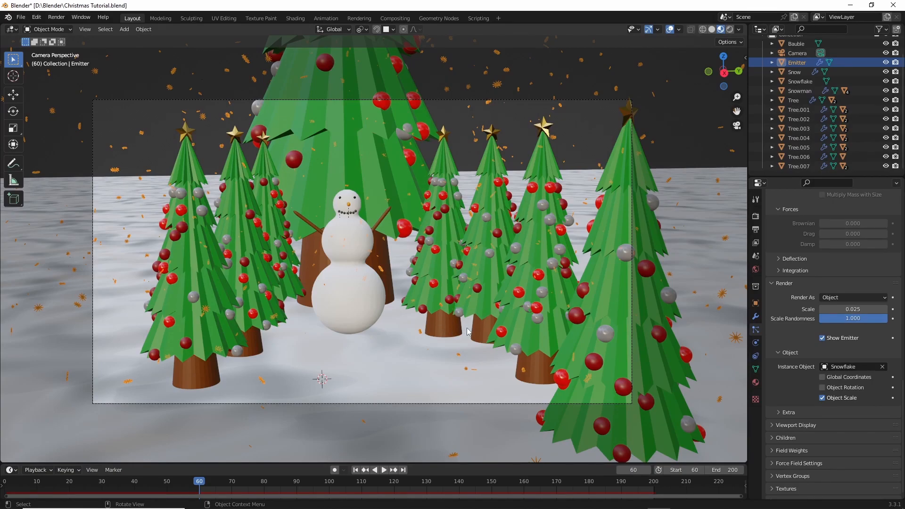
pyautogui.press('space')
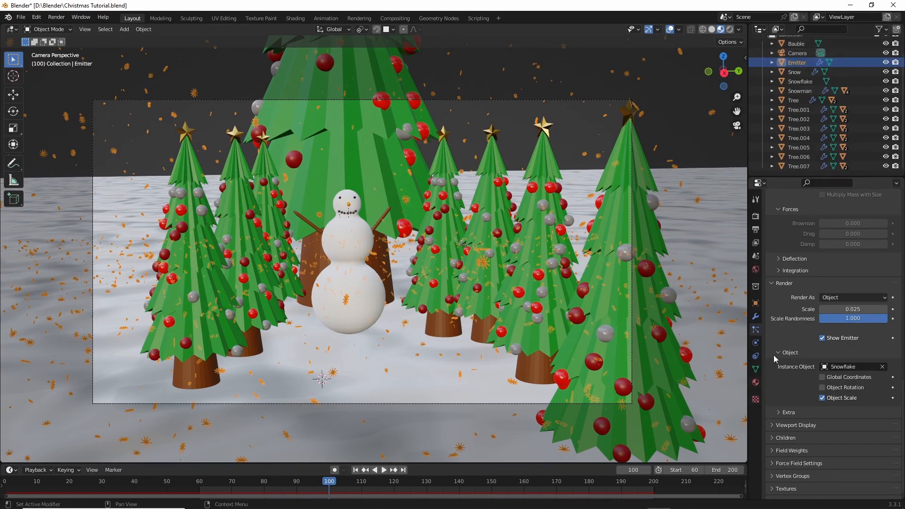
# - Set the gravity field weight of the Emitter's particle system to 0.01
pyautogui.scroll(-2, 787, 374)
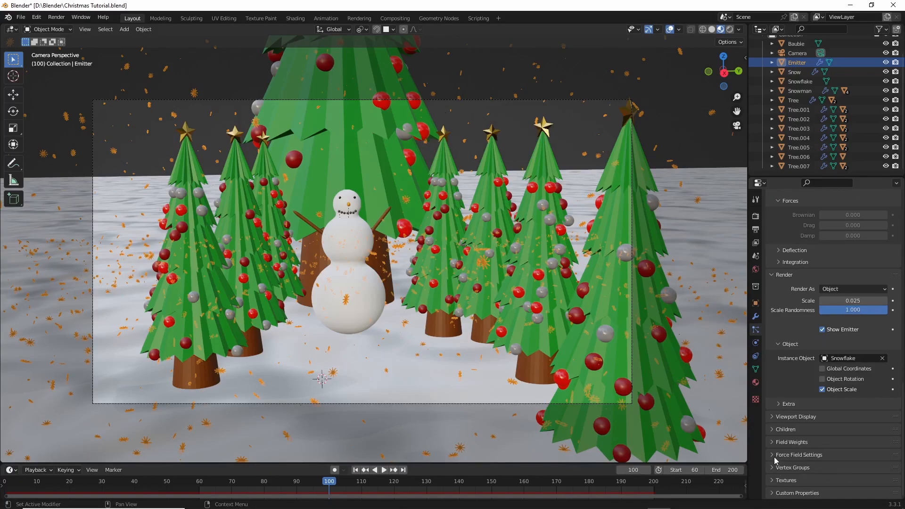
pyautogui.click(772, 442)
pyautogui.scroll(-3, 792, 424)
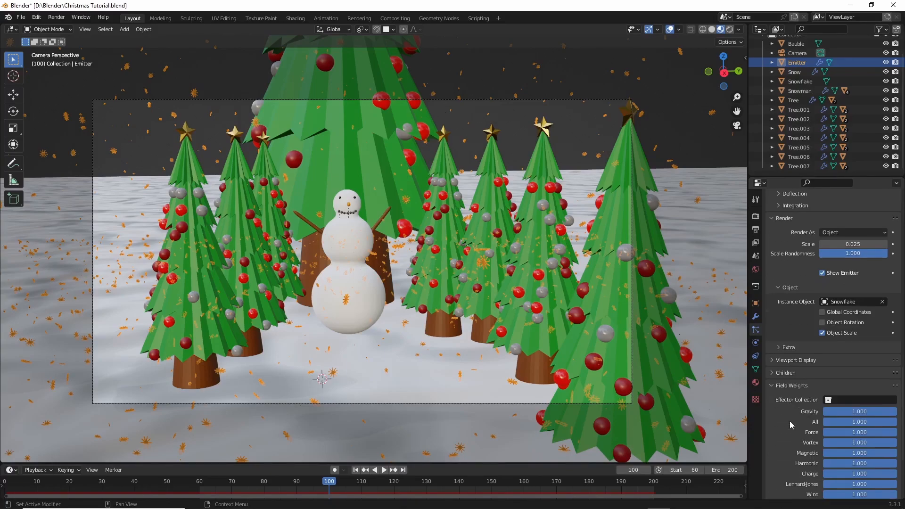
pyautogui.click(855, 412)
pyautogui.press('BackSpace')
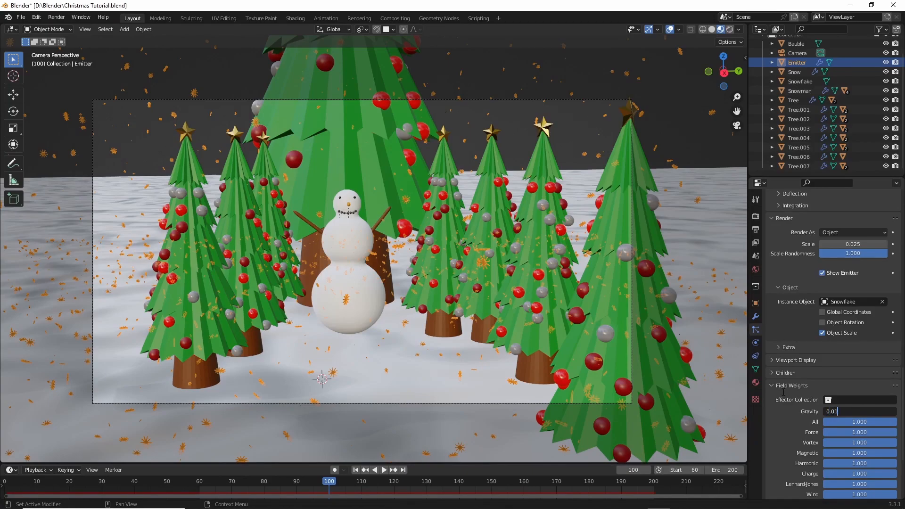
pyautogui.write('0.01')
pyautogui.press('Return')
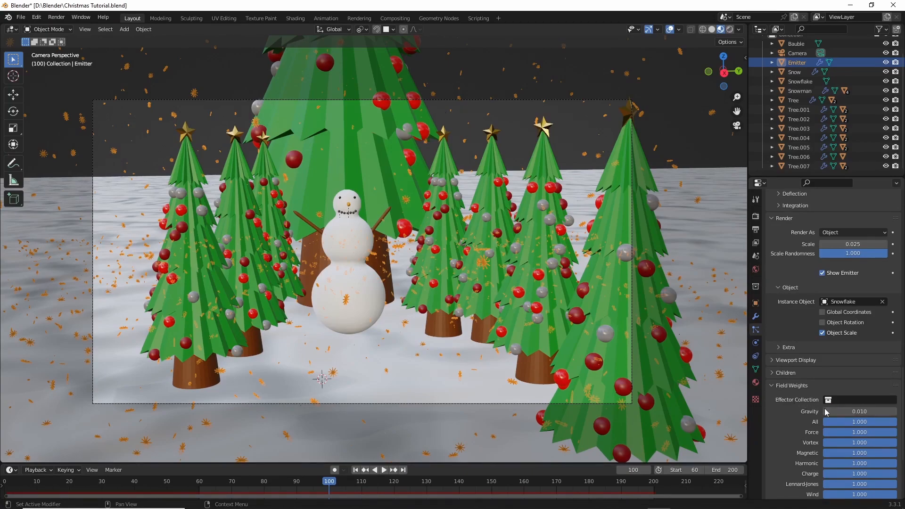
# - Re-enter 0.01 as the gravity field weight of the Emitter's particles
pyautogui.click(824, 411)
pyautogui.press('BackSpace')
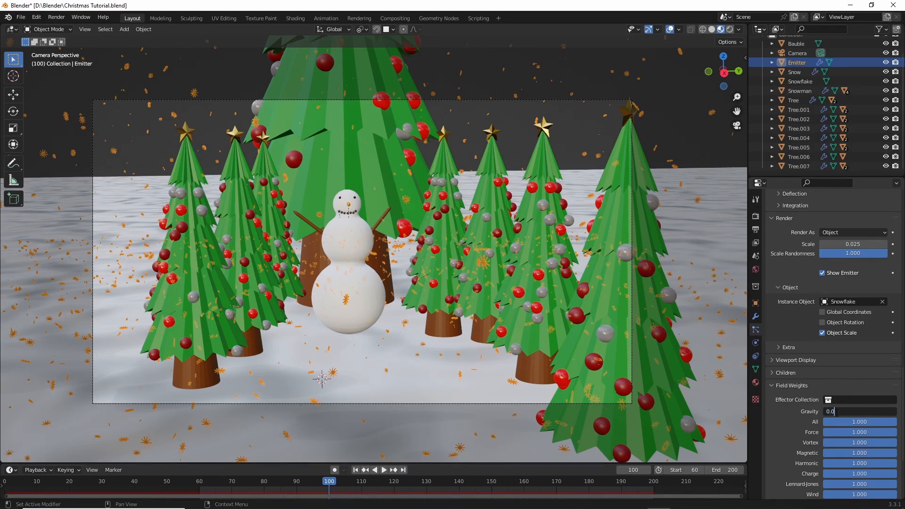
pyautogui.write('0.01')
pyautogui.press('Return')
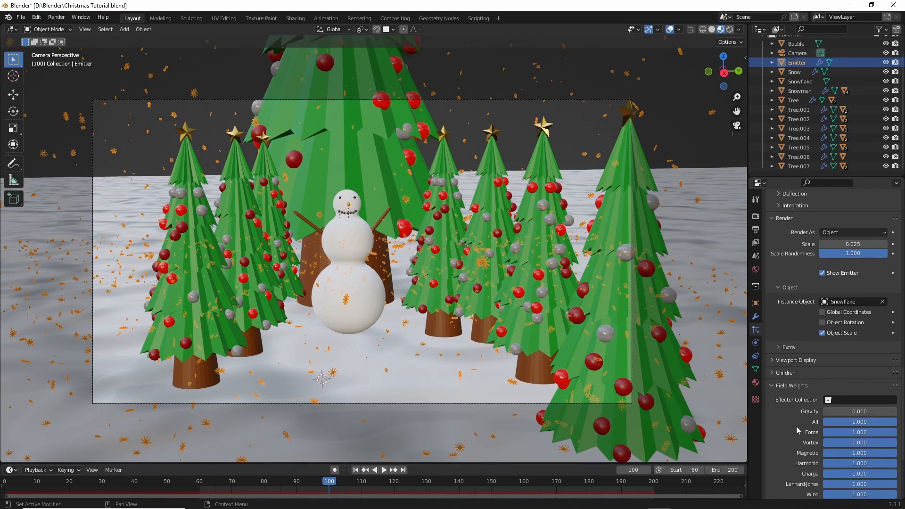
# - Delete the Emitter's particle bake and set the particles' normal velocity to 0 m/s
pyautogui.scroll(10, 808, 415)
pyautogui.scroll(8, 809, 383)
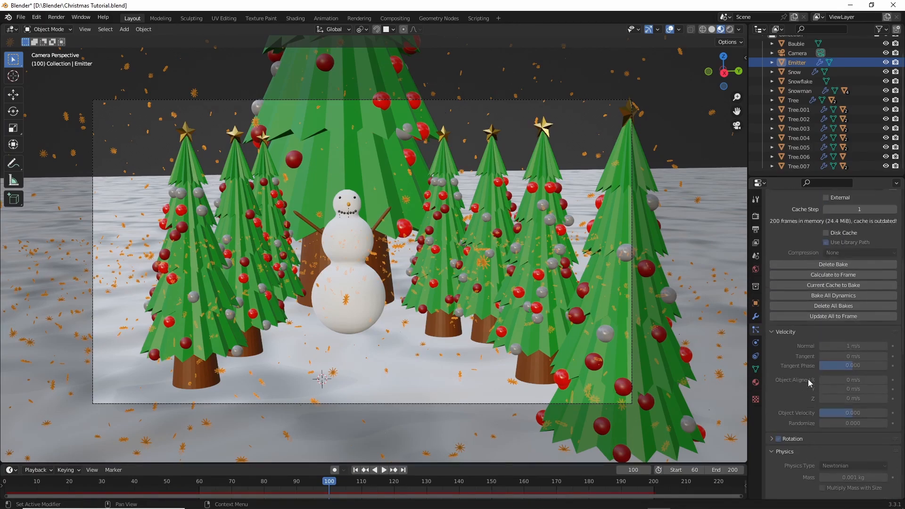
pyautogui.click(817, 302)
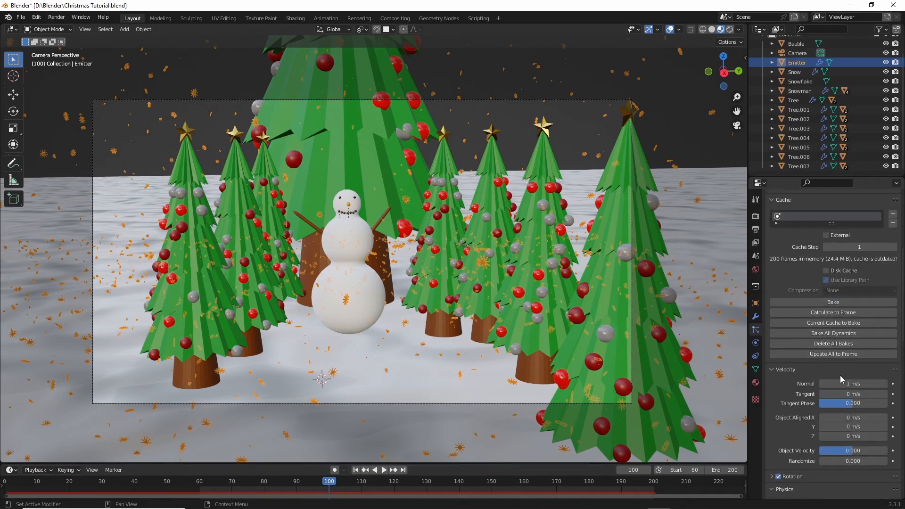
pyautogui.click(846, 384)
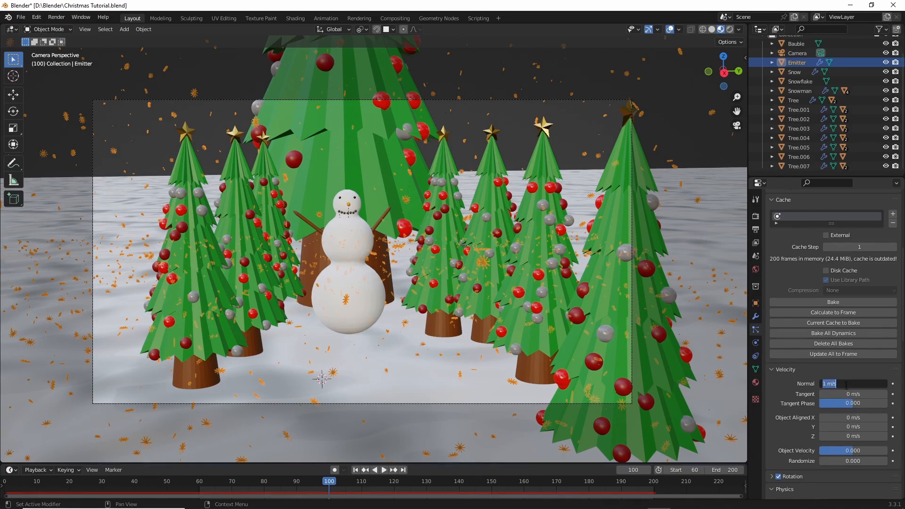
pyautogui.write('0')
pyautogui.press('Return')
# - Look over the emitter from outside, then preview the snowfall through the camera from frame 100 with a tree selected instead of the Emitter
pyautogui.moveTo(538, 206); pyautogui.dragTo(445, 164, button='middle')
pyautogui.scroll(-6, 533, 218)
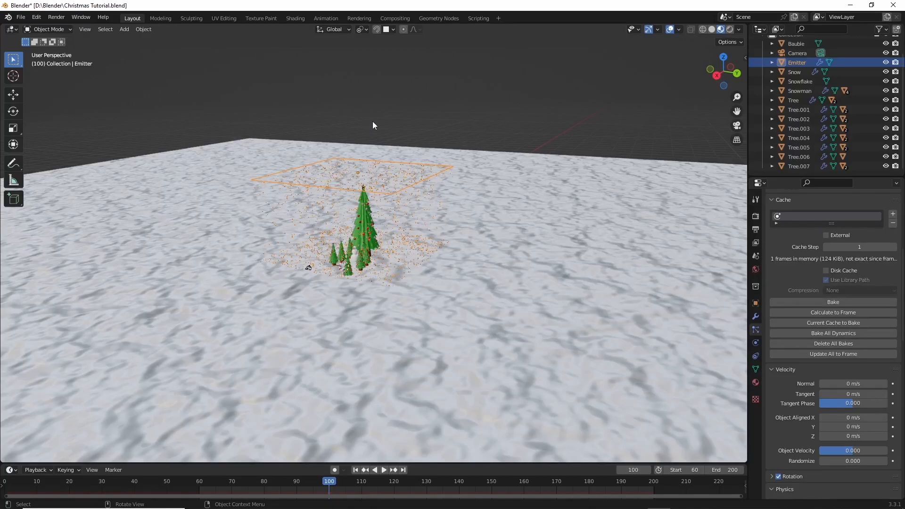
pyautogui.scroll(6, 412, 214)
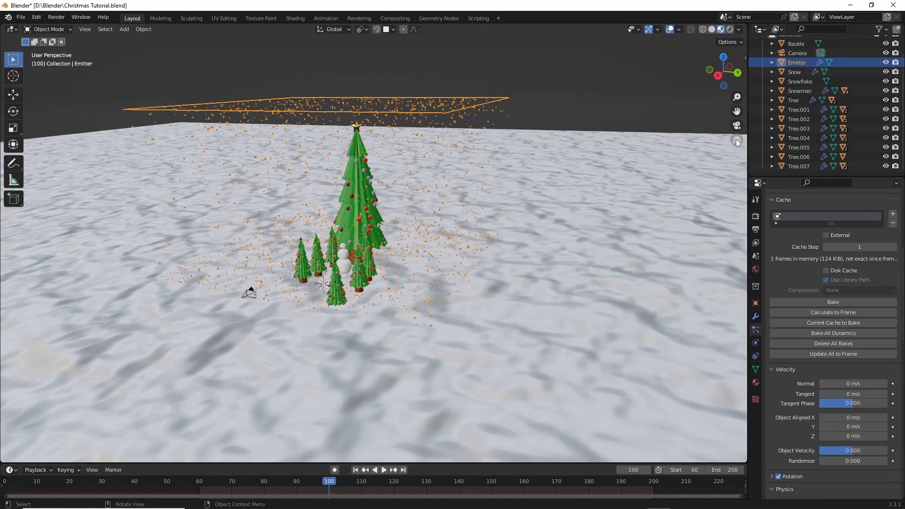
pyautogui.click(736, 126)
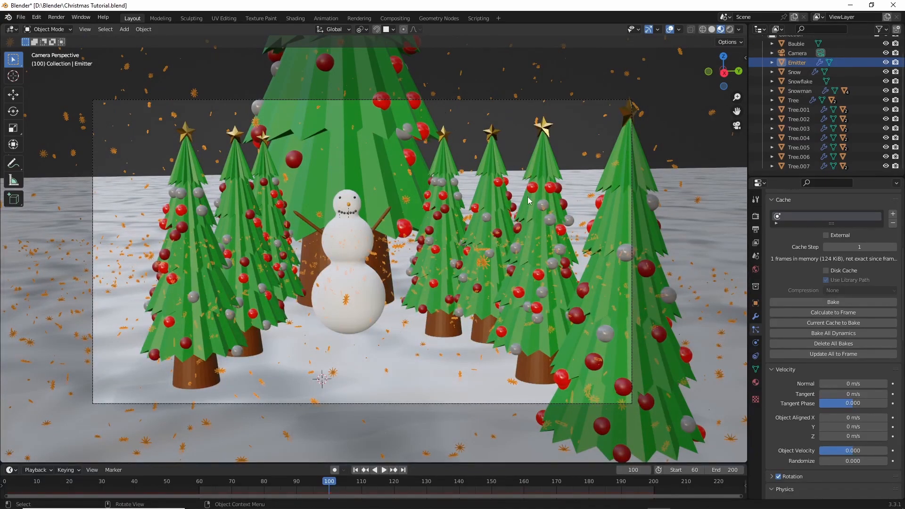
pyautogui.click(625, 159)
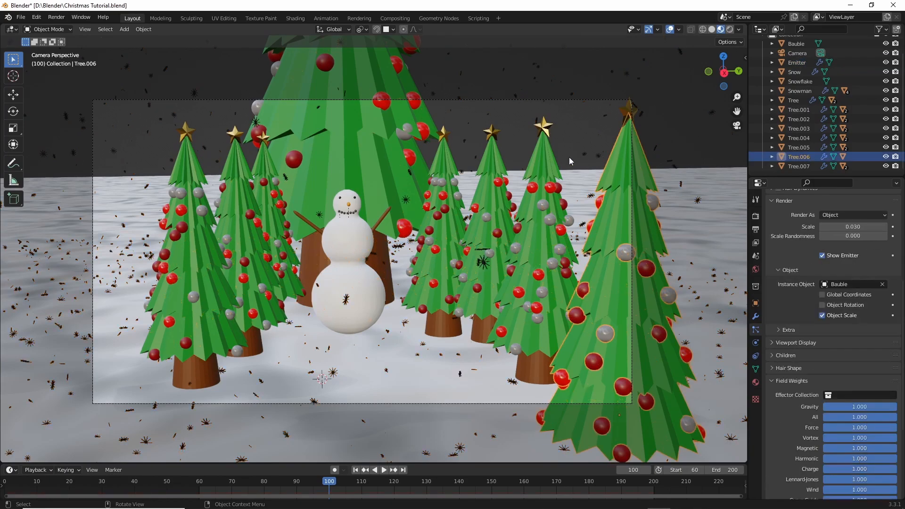
pyautogui.click(542, 159)
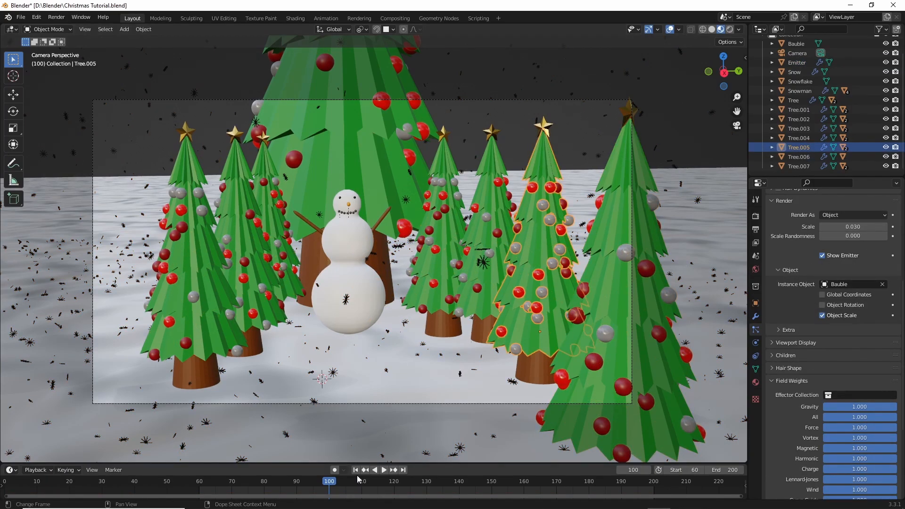
pyautogui.press('space')
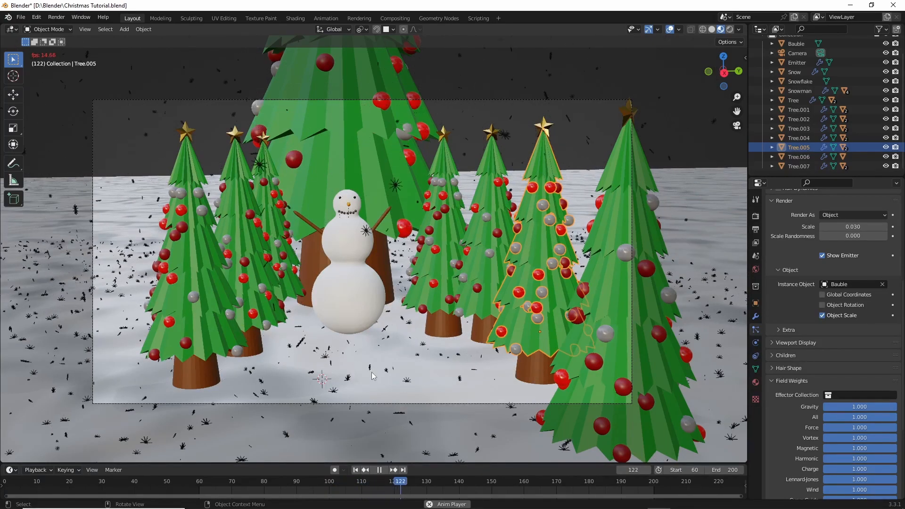
pyautogui.press('space')
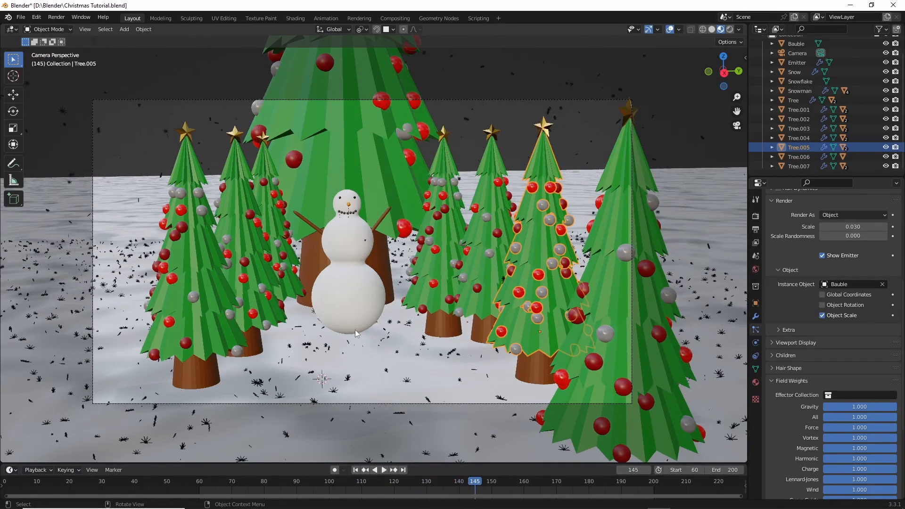
# - Set the particle friction in the Snow object's collision settings to 1
pyautogui.click(793, 72)
pyautogui.click(756, 343)
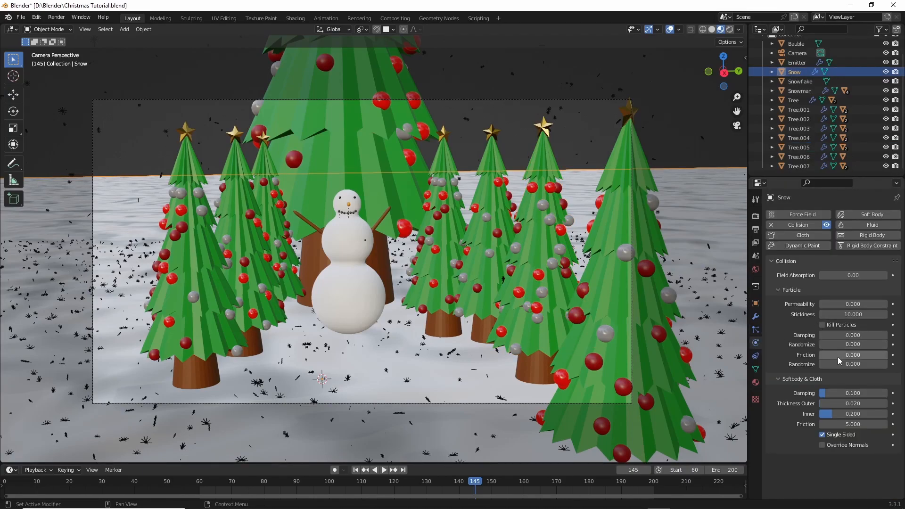
pyautogui.moveTo(839, 355); pyautogui.dragTo(888, 355)
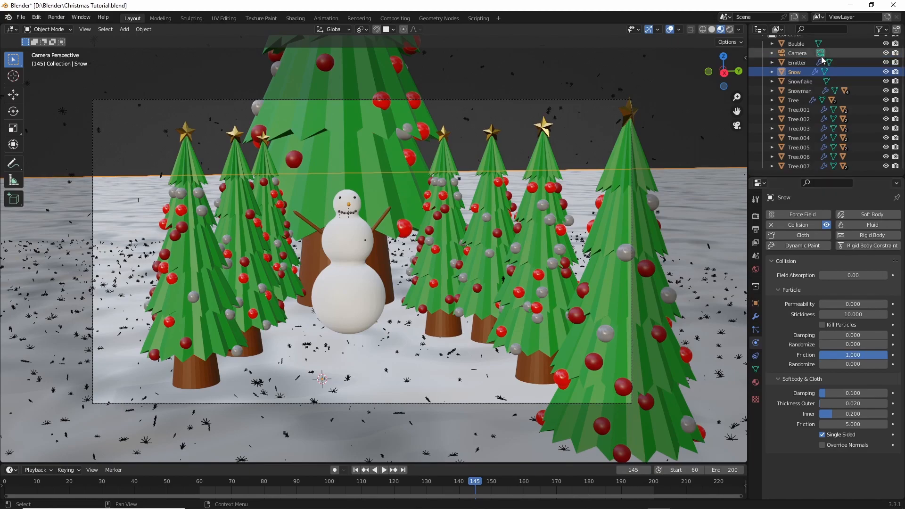
# - Select the Snowman and all the trees together with the Snow and set their collision particle friction to 1
pyautogui.scroll(2, 806, 63)
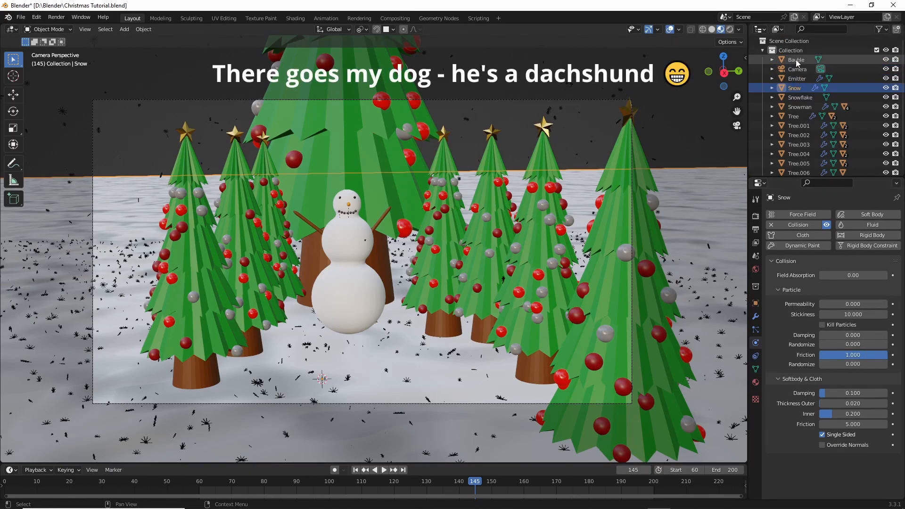
pyautogui.keyDown('ctrl'); pyautogui.click(798, 107); pyautogui.keyUp('ctrl')
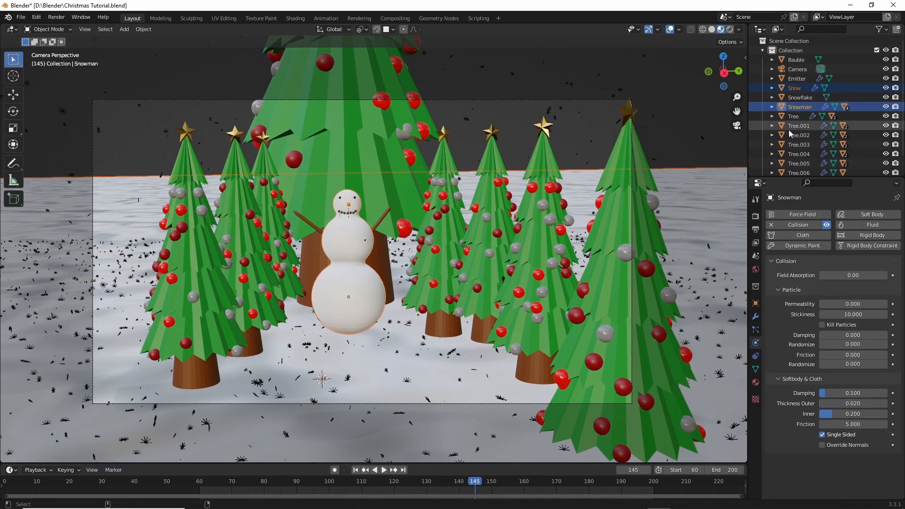
pyautogui.keyDown('ctrl'); pyautogui.click(794, 117); pyautogui.keyUp('ctrl')
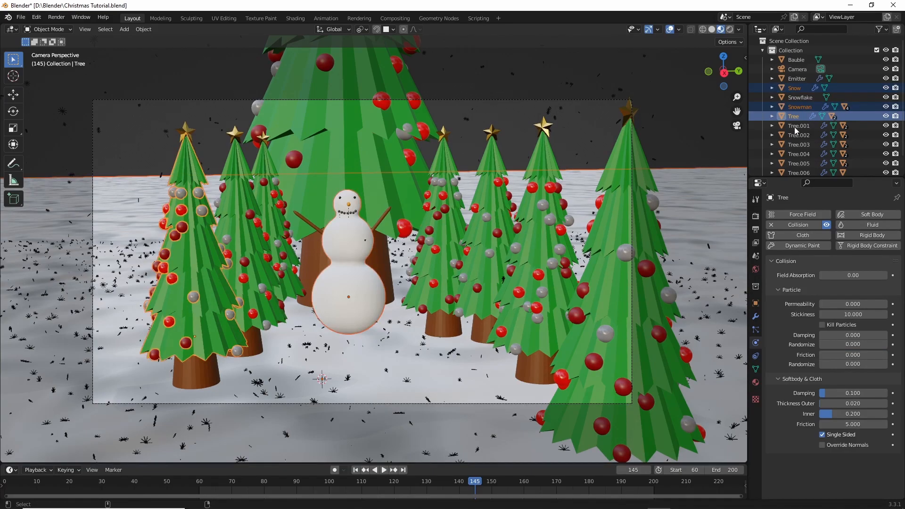
pyautogui.keyDown('shift'); pyautogui.click(805, 173); pyautogui.keyUp('shift')
pyautogui.scroll(-1, 808, 119)
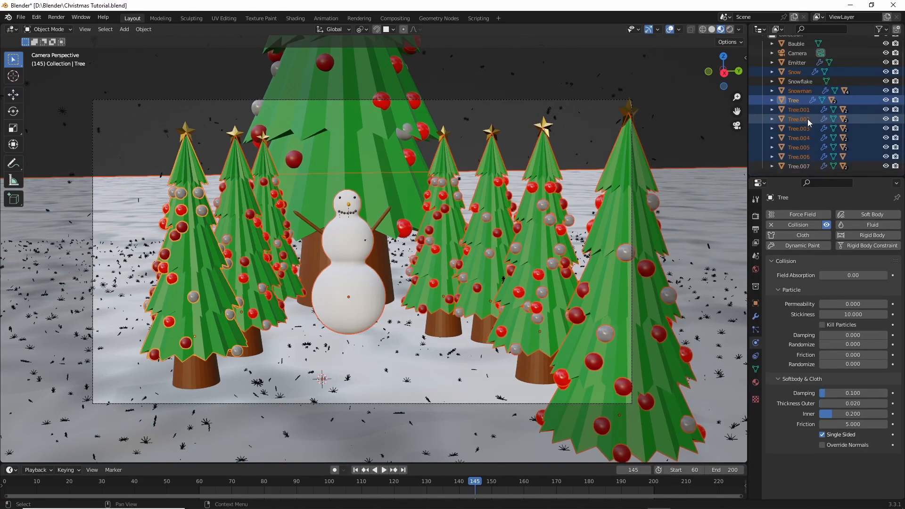
pyautogui.keyDown('ctrl'); pyautogui.click(800, 165); pyautogui.keyUp('ctrl')
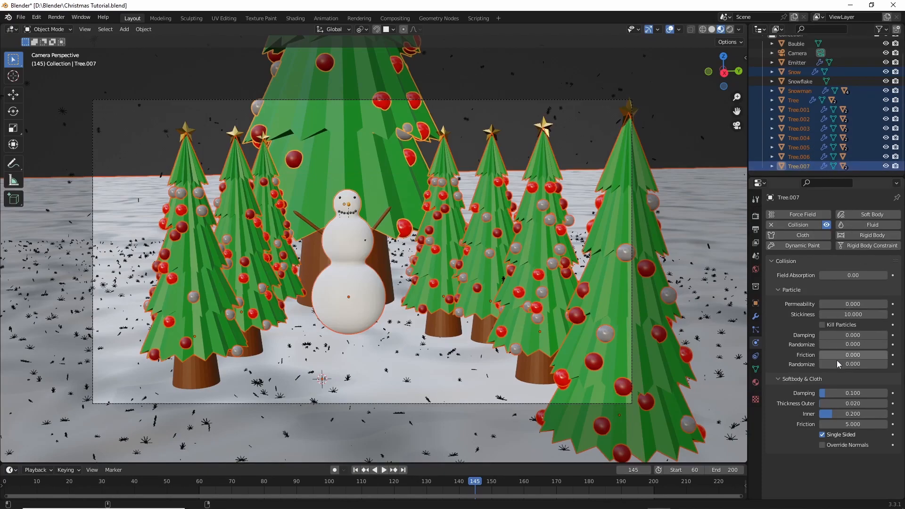
pyautogui.moveTo(841, 358); pyautogui.dragTo(853, 359)
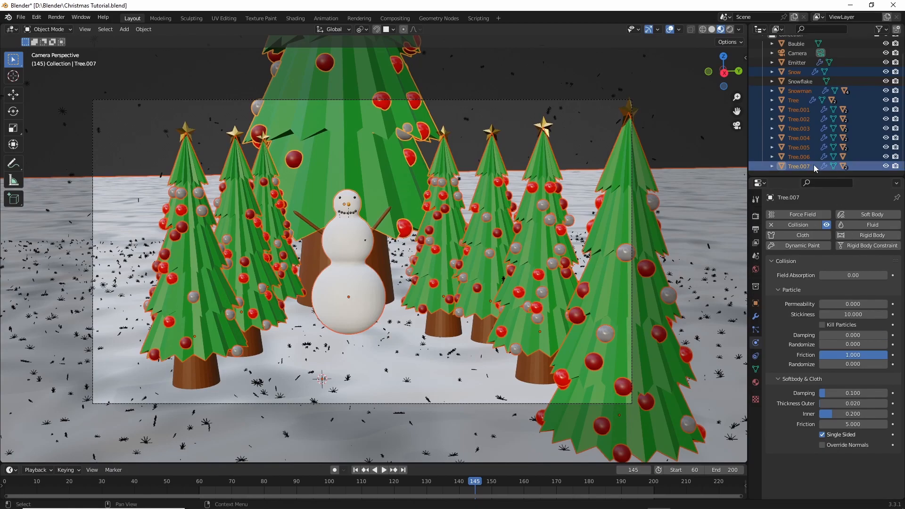
# - Add Collision physics to Tree.006 with particle stickiness 10 and friction 1, and save the file
pyautogui.click(802, 157)
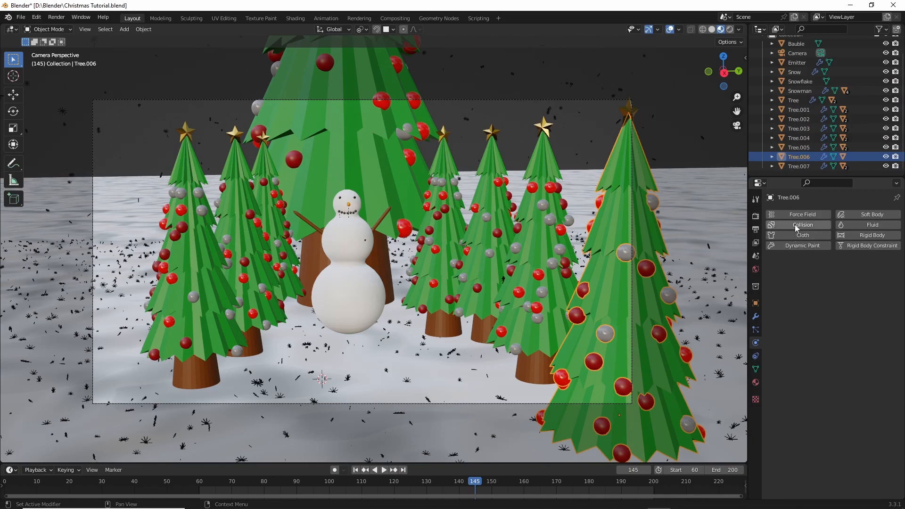
pyautogui.click(791, 165)
pyautogui.click(795, 159)
pyautogui.click(798, 146)
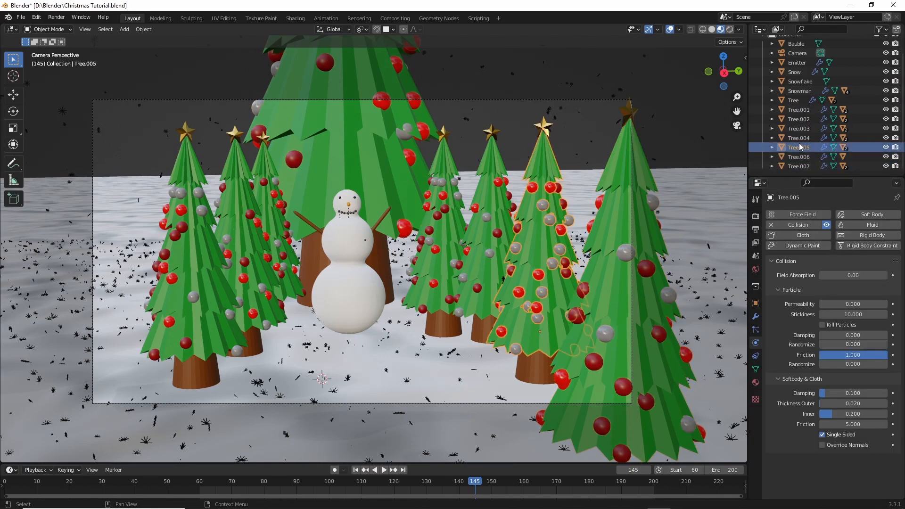
pyautogui.click(795, 157)
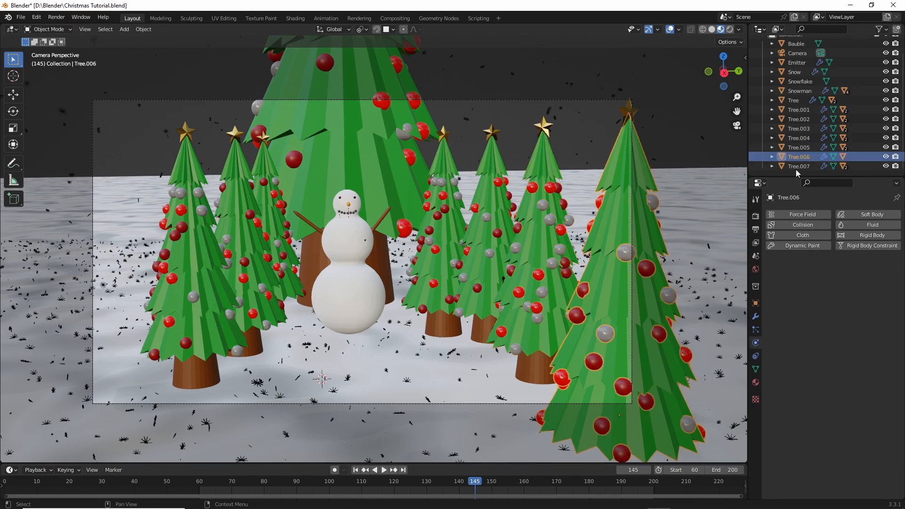
pyautogui.click(800, 225)
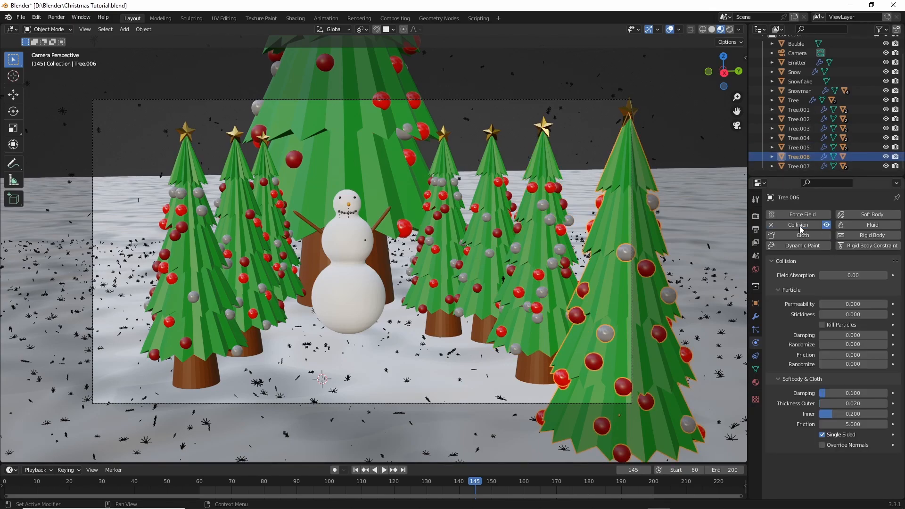
pyautogui.click(839, 315)
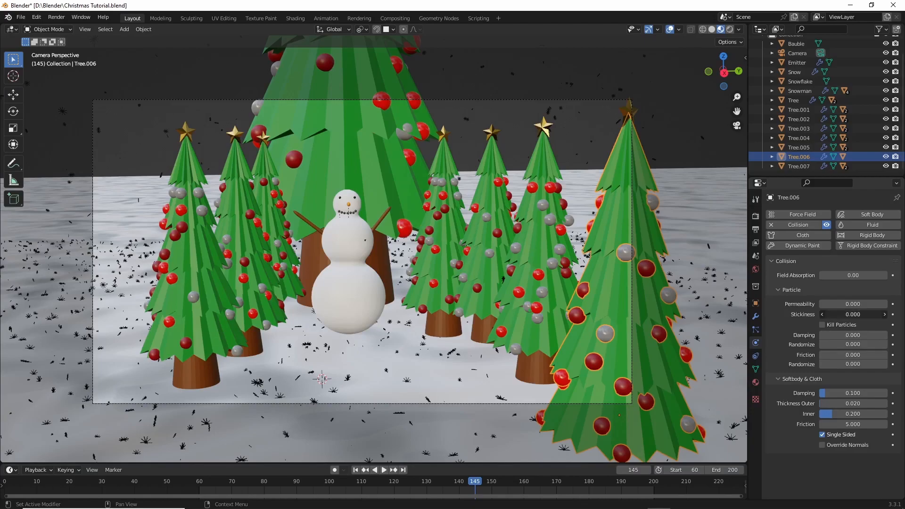
pyautogui.press('BackSpace')
pyautogui.press('Return')
pyautogui.moveTo(843, 356); pyautogui.dragTo(901, 356)
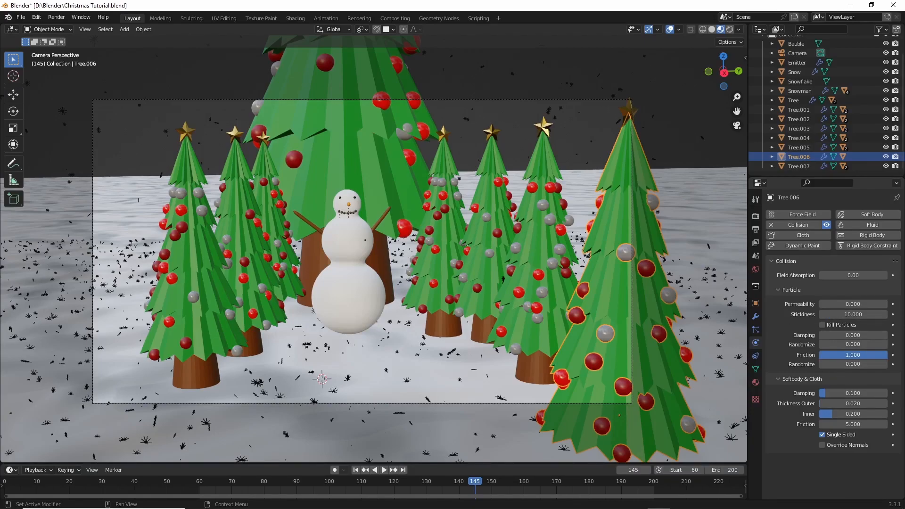
pyautogui.hotkey('ctrl', 's')
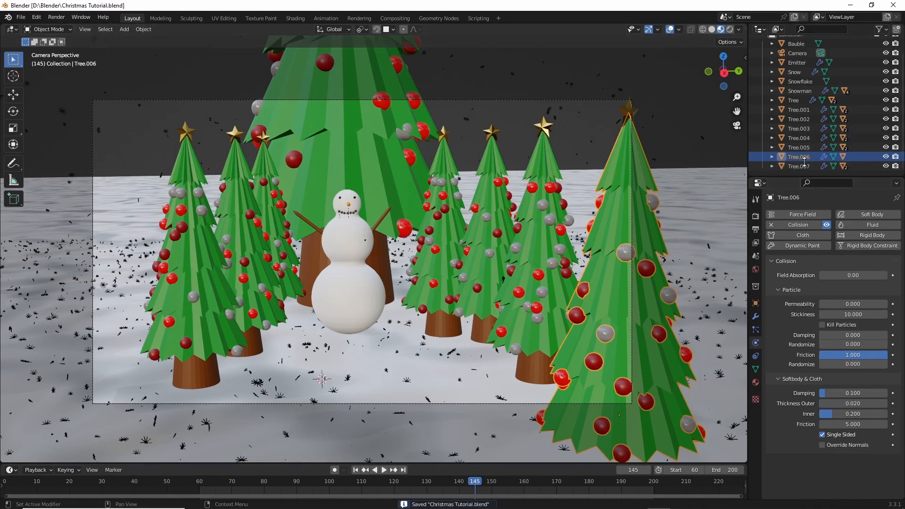
# - Check the collision settings of Tree.005, Tree.003, Tree.002 and Tree.001, and save the file
pyautogui.click(796, 148)
pyautogui.click(803, 130)
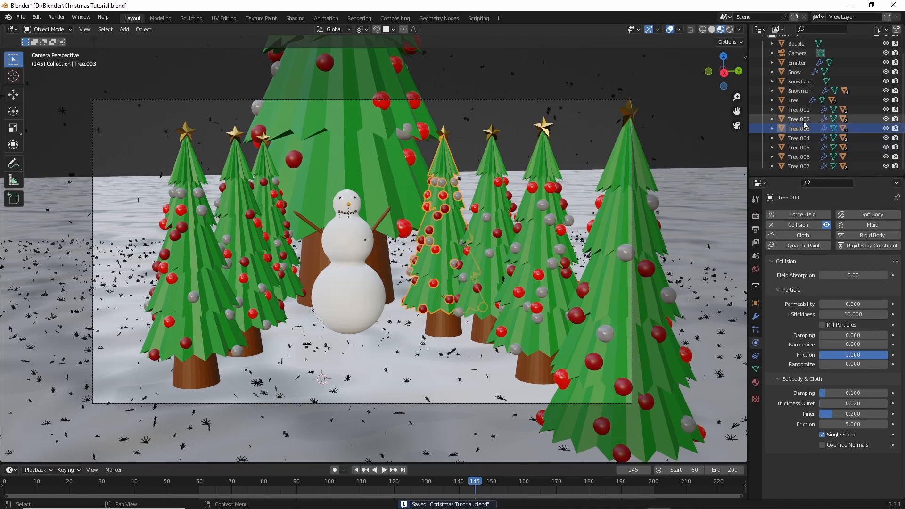
pyautogui.click(803, 119)
pyautogui.click(802, 107)
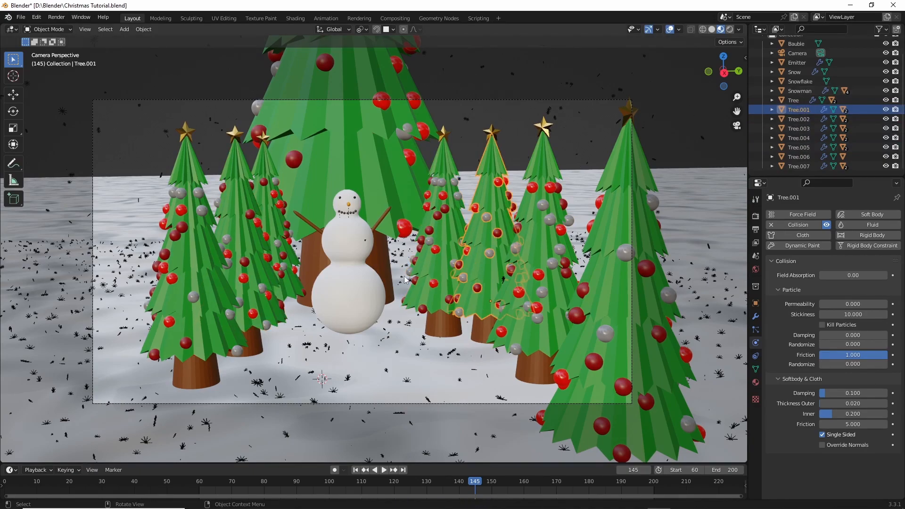
pyautogui.hotkey('ctrl', 's')
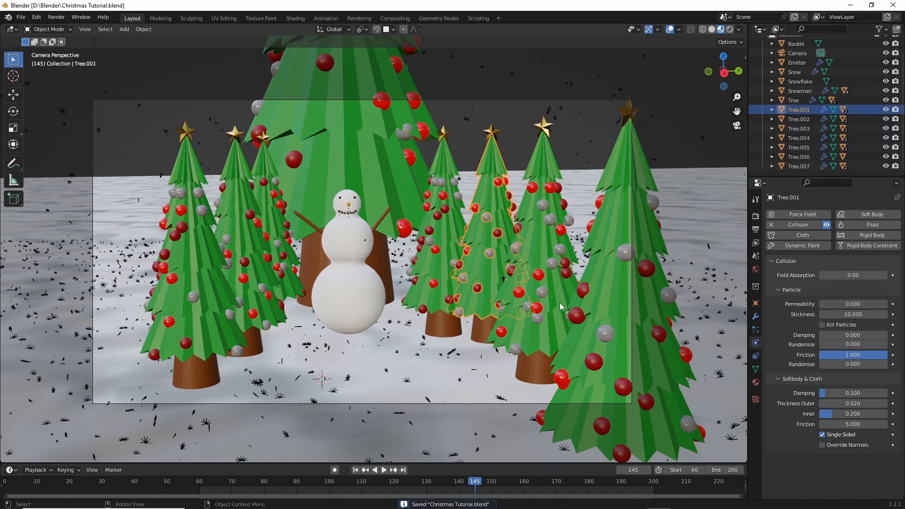
# - Bake the particle cache of the Emitter's particle system with the new settings
pyautogui.click(796, 63)
pyautogui.click(756, 330)
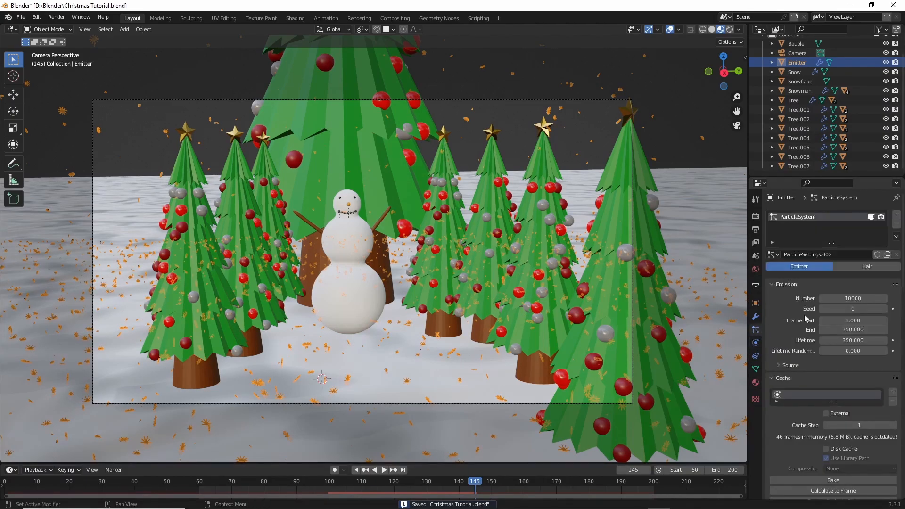
pyautogui.scroll(-5, 828, 405)
pyautogui.click(827, 407)
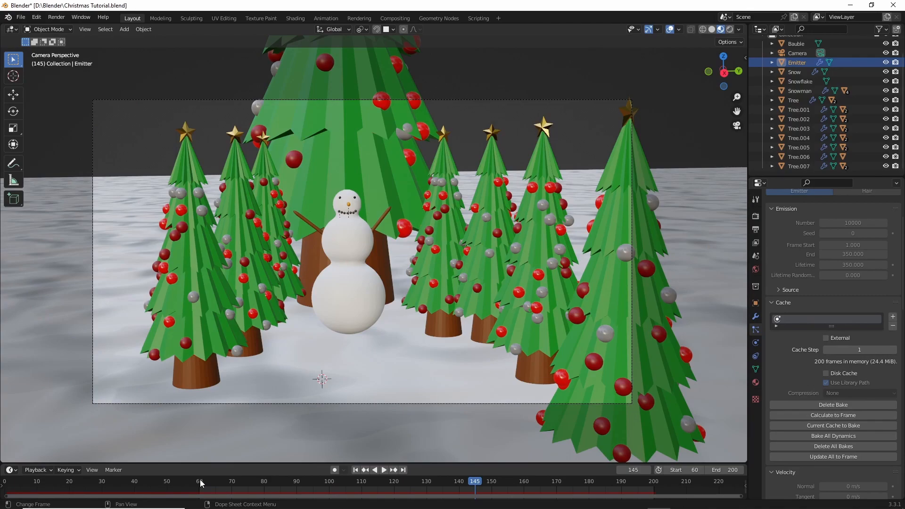
# - Play the baked snowfall, go to frame 200 and inspect how far the snowflakes have fallen from outside the camera
pyautogui.press('space')
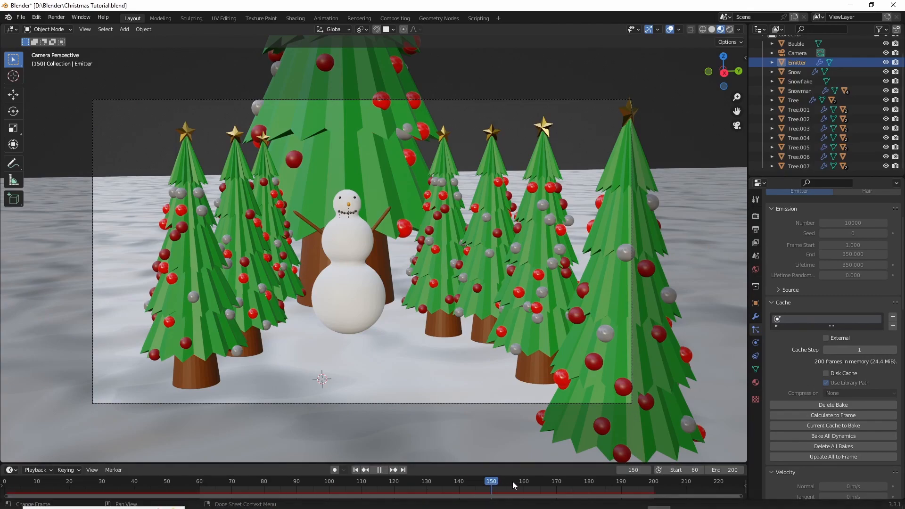
pyautogui.moveTo(612, 486); pyautogui.dragTo(653, 489)
pyautogui.press('space')
pyautogui.moveTo(667, 261); pyautogui.dragTo(559, 239, button='middle')
pyautogui.scroll(-4, 643, 269)
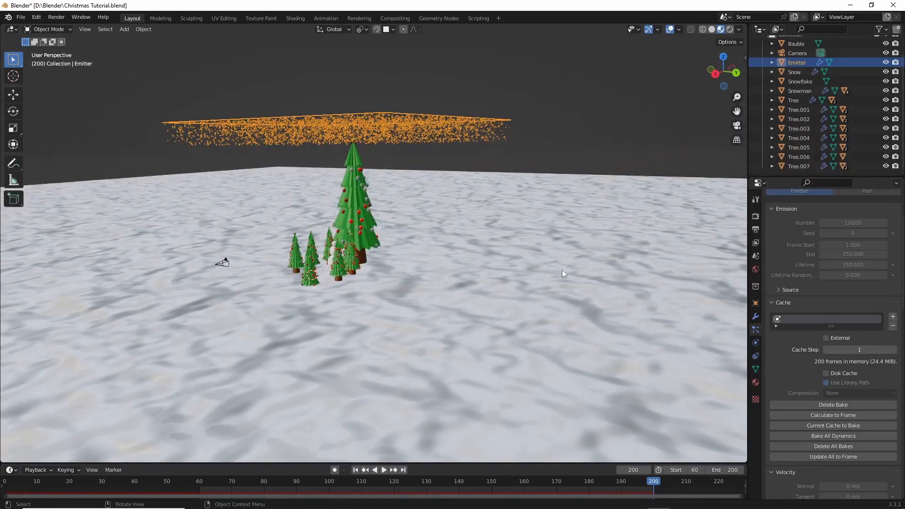
pyautogui.scroll(3, 856, 352)
pyautogui.scroll(-4, 834, 372)
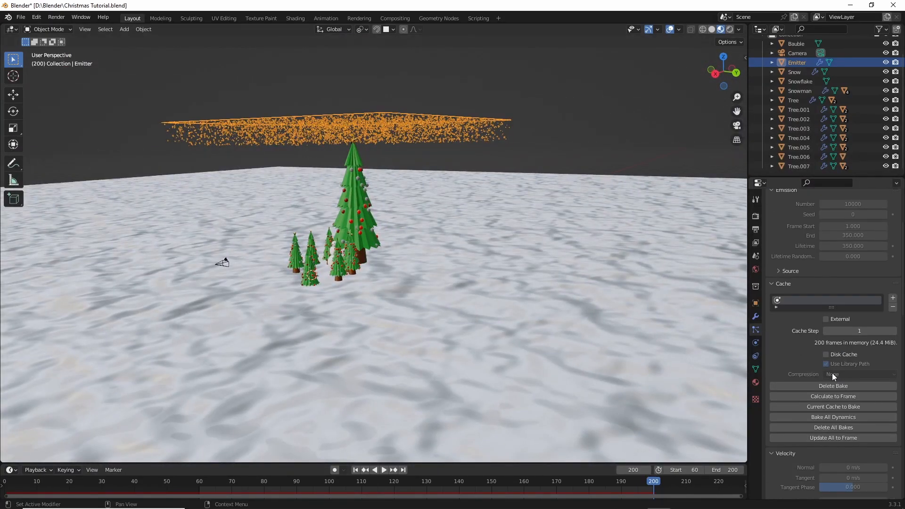
# - Delete the Emitter's particle bake and set the emission's end frame to 200
pyautogui.click(813, 383)
pyautogui.scroll(4, 818, 358)
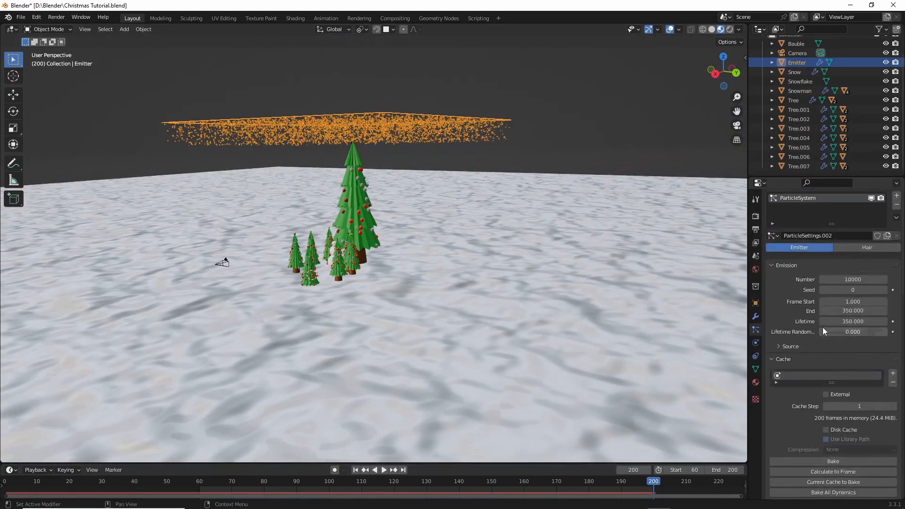
pyautogui.doubleClick(847, 311)
pyautogui.press('BackSpace')
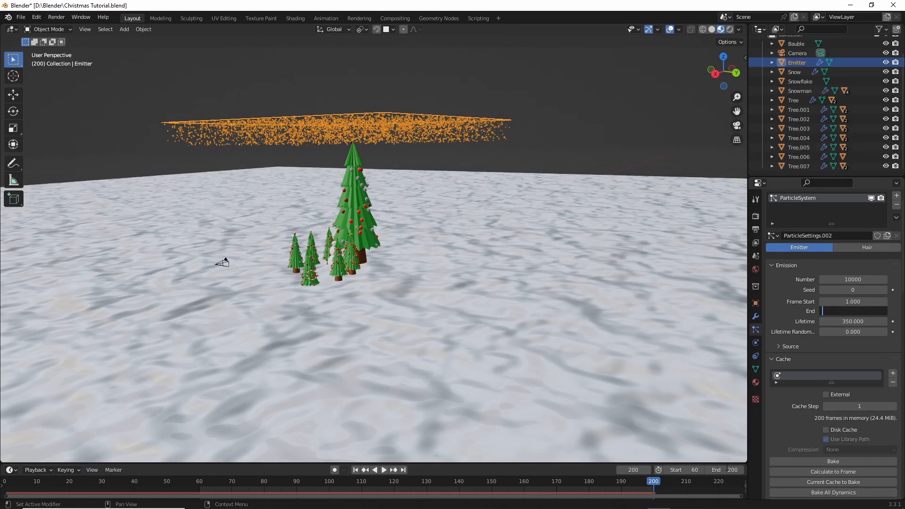
pyautogui.write('200')
pyautogui.press('Return')
# - Set the scene's end frame to 350 and inspect the snowfall around the trees at frame 350
pyautogui.doubleClick(726, 469)
pyautogui.press('BackSpace')
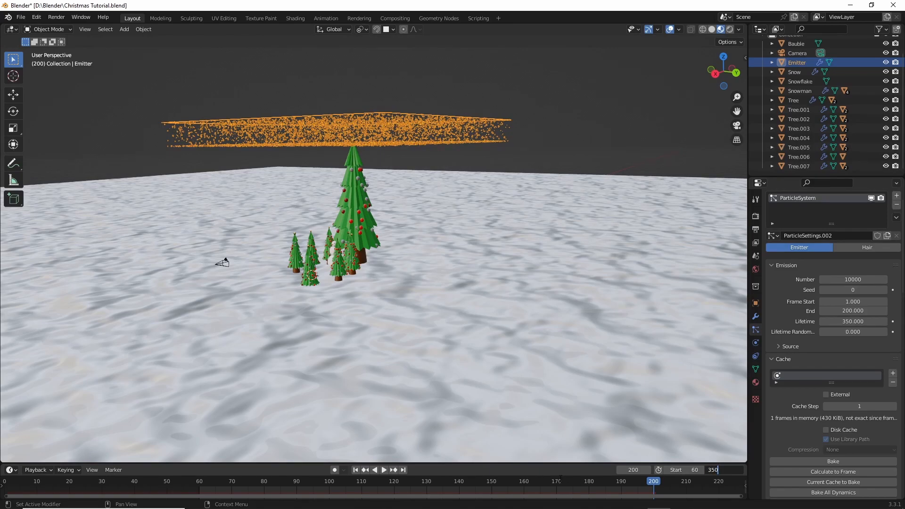
pyautogui.press('Return')
pyautogui.keyDown('ctrl'); pyautogui.scroll(-10, 620, 490); pyautogui.keyUp('ctrl')
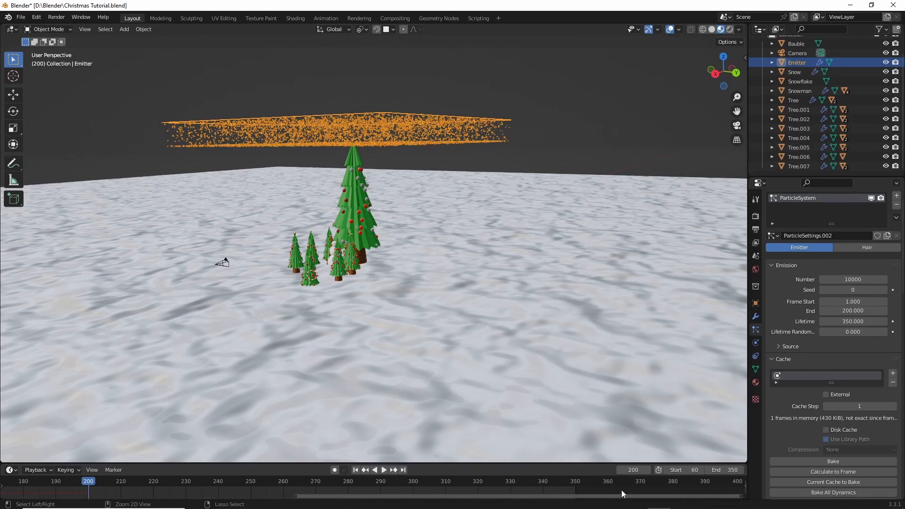
pyautogui.click(575, 486)
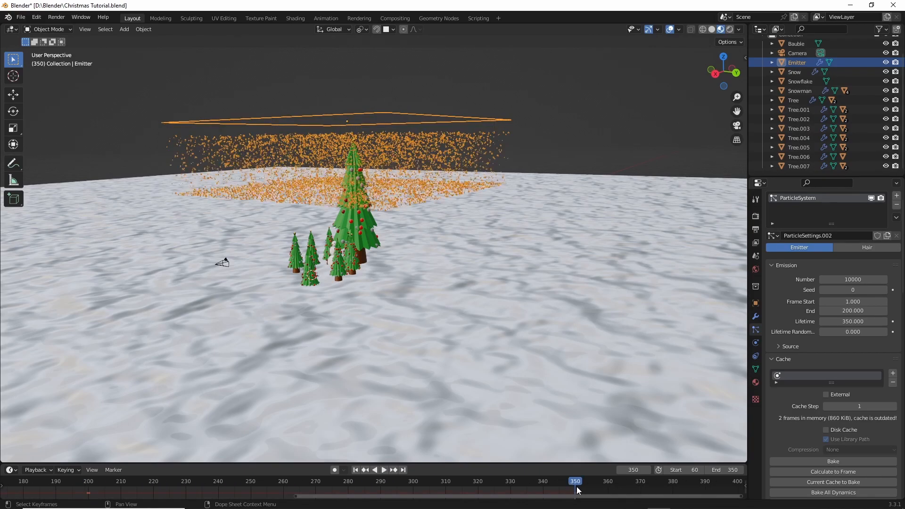
pyautogui.moveTo(454, 315); pyautogui.dragTo(459, 310, button='middle')
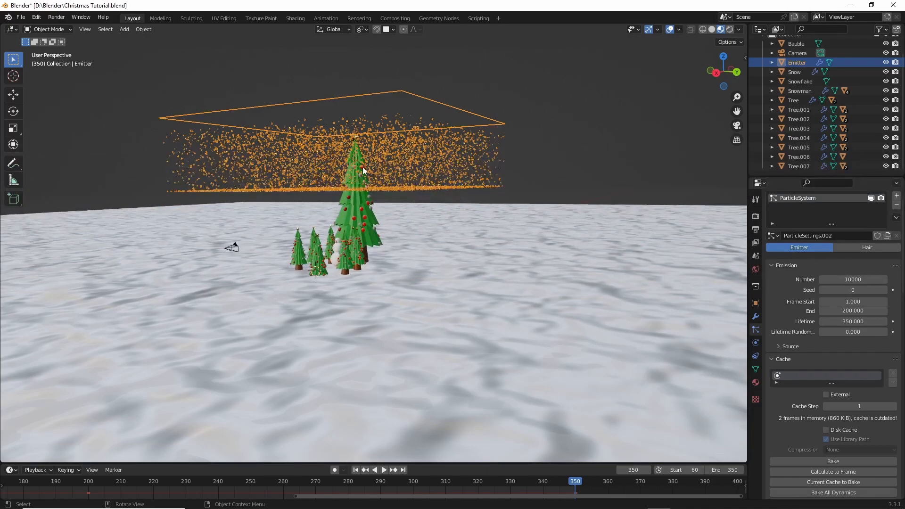
pyautogui.scroll(3, 421, 211)
pyautogui.moveTo(454, 208)
pyautogui.mouseDown(button='middle')
pyautogui.moveTo(432, 214)
pyautogui.moveTo(445, 218)
pyautogui.mouseUp(button='middle')
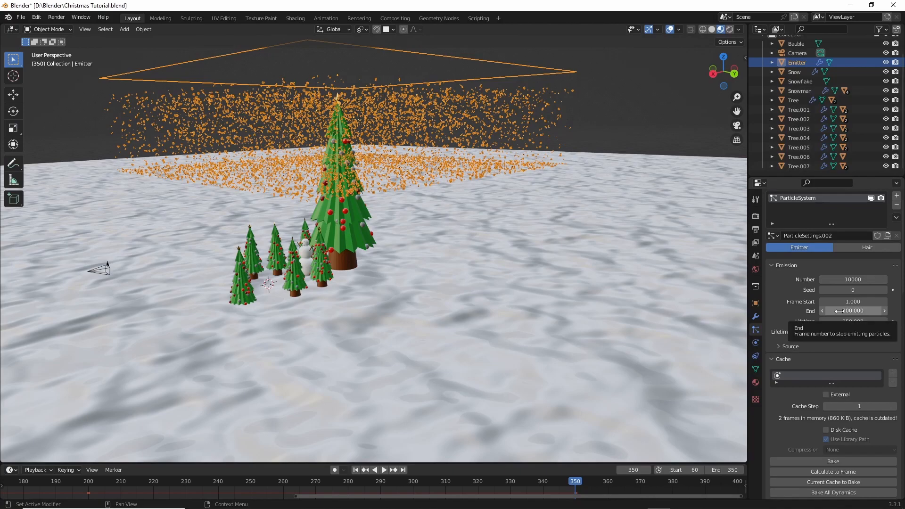
# - Set the Emitter's emission end frame to 750 and the particle lifetime to 750
pyautogui.click(847, 312)
pyautogui.press('BackSpace')
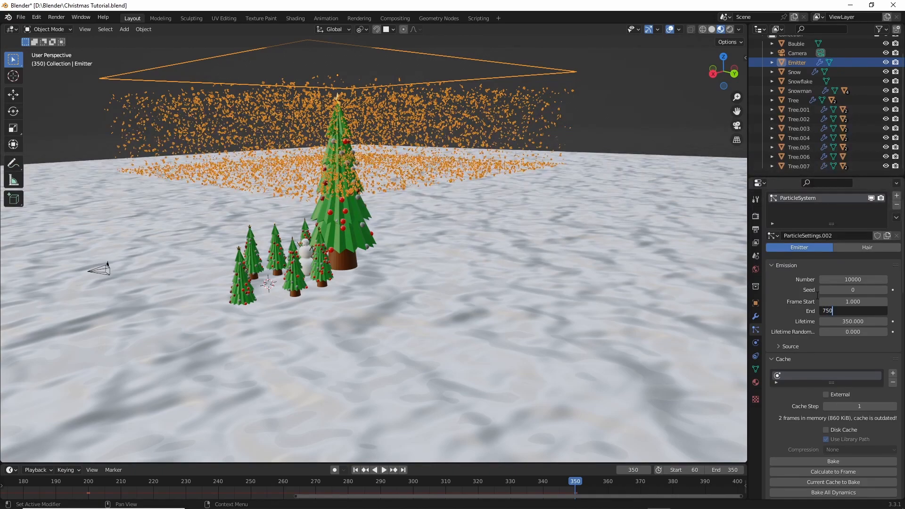
pyautogui.press('Return')
pyautogui.click(840, 322)
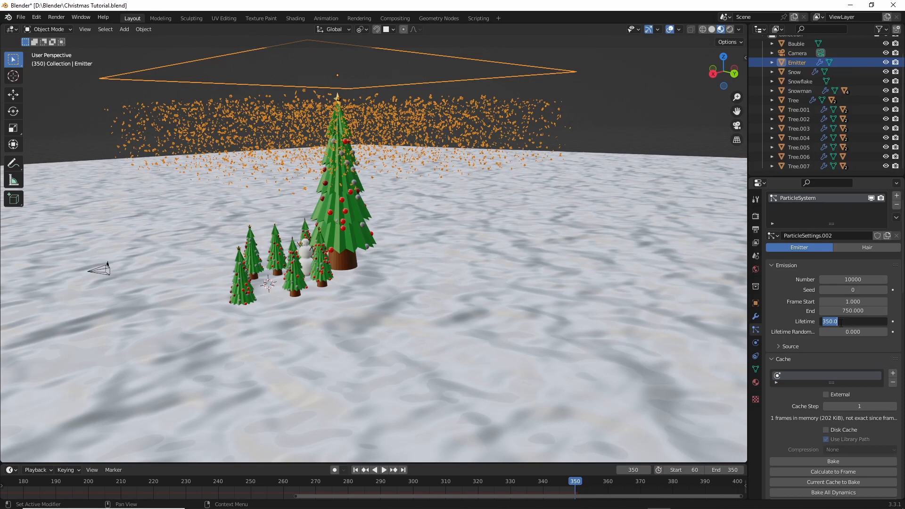
pyautogui.press('BackSpace')
pyautogui.press('Return')
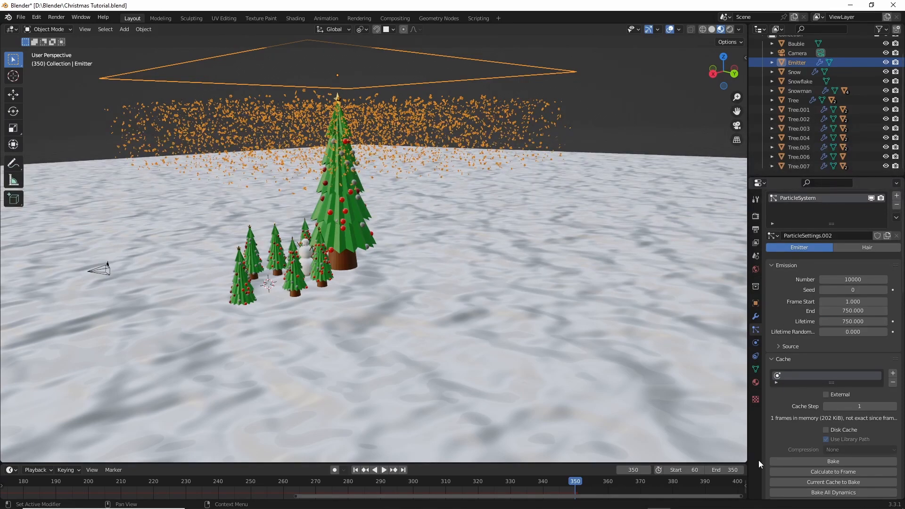
# - Set the scene's end frame to 750 and bake the Emitter's particle cache
pyautogui.click(722, 470)
pyautogui.press('BackSpace')
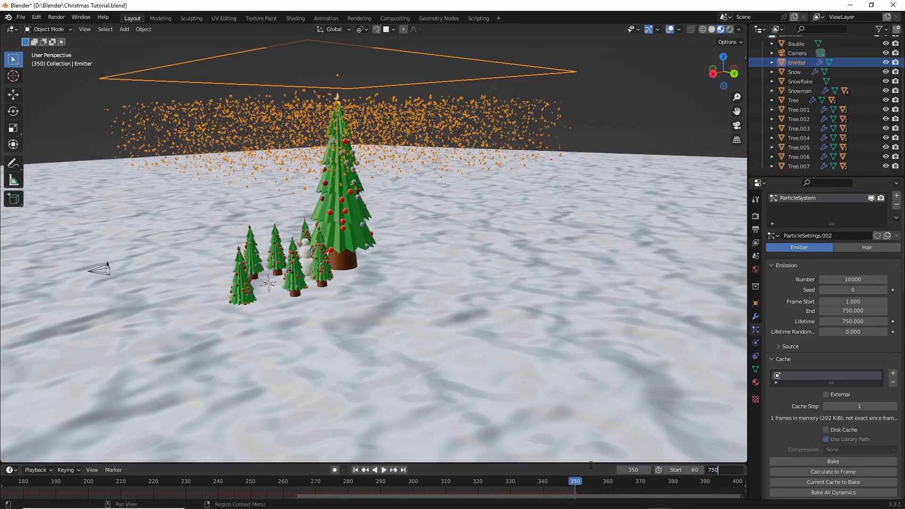
pyautogui.write('750')
pyautogui.press('Return')
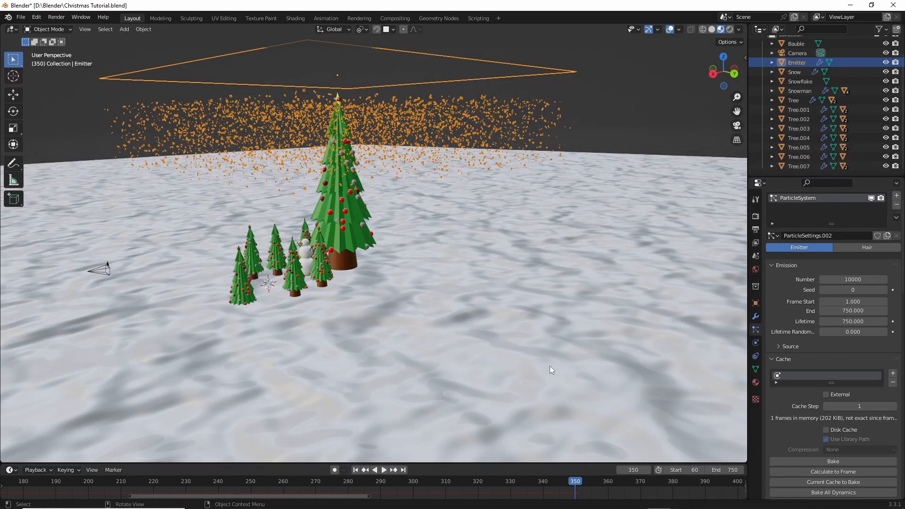
pyautogui.scroll(-4, 782, 364)
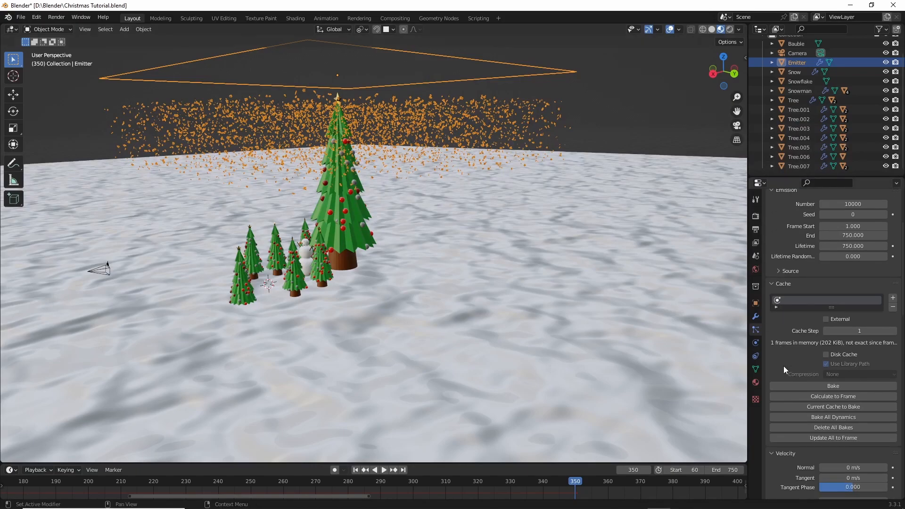
pyautogui.click(814, 383)
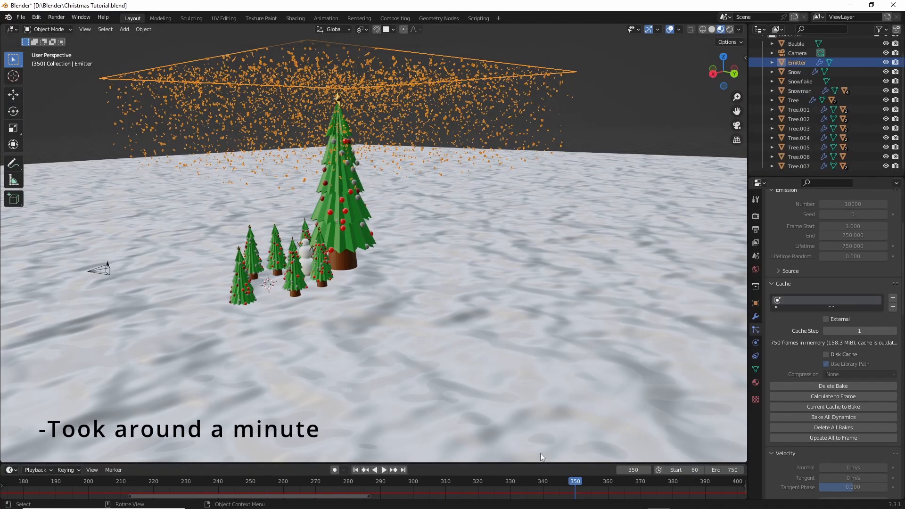
# - Go to frame 500 and inspect from ground level and in back view how far the snowflakes reach
pyautogui.keyDown('ctrl'); pyautogui.hscroll(7, 381, 486); pyautogui.keyUp('ctrl')
pyautogui.keyDown('ctrl'); pyautogui.hscroll(10, 381, 485); pyautogui.keyUp('ctrl')
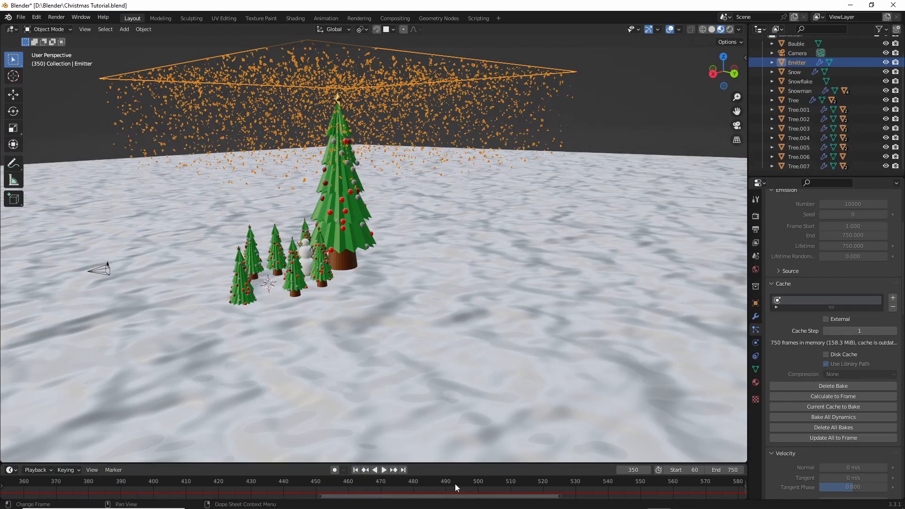
pyautogui.click(478, 482)
pyautogui.moveTo(443, 352); pyautogui.dragTo(460, 339, button='middle')
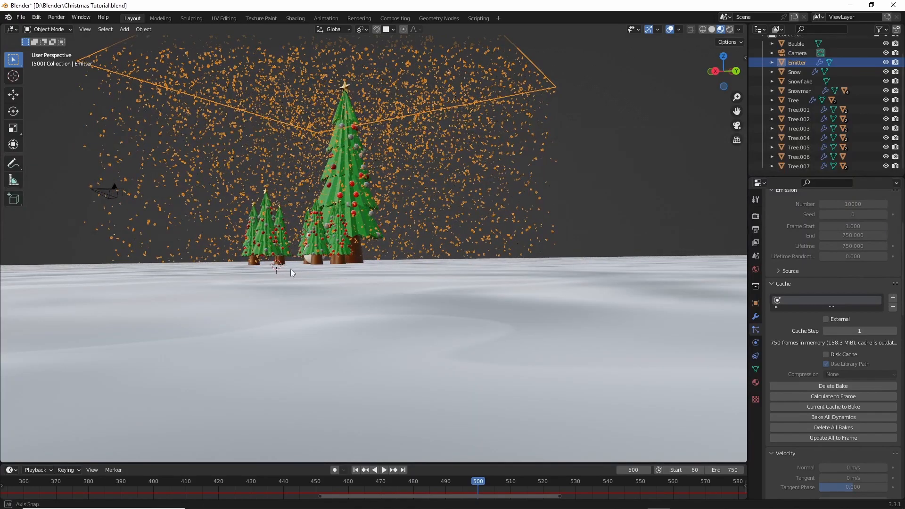
pyautogui.moveTo(287, 267); pyautogui.dragTo(298, 273, button='middle')
pyautogui.moveTo(442, 422)
pyautogui.mouseDown(button='middle')
pyautogui.moveTo(434, 420)
pyautogui.moveTo(440, 414)
pyautogui.mouseUp(button='middle')
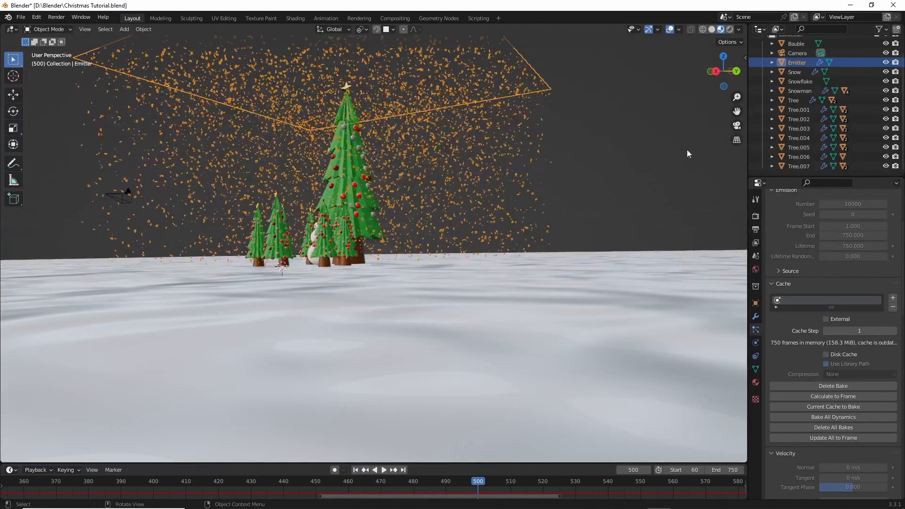
pyautogui.click(737, 72)
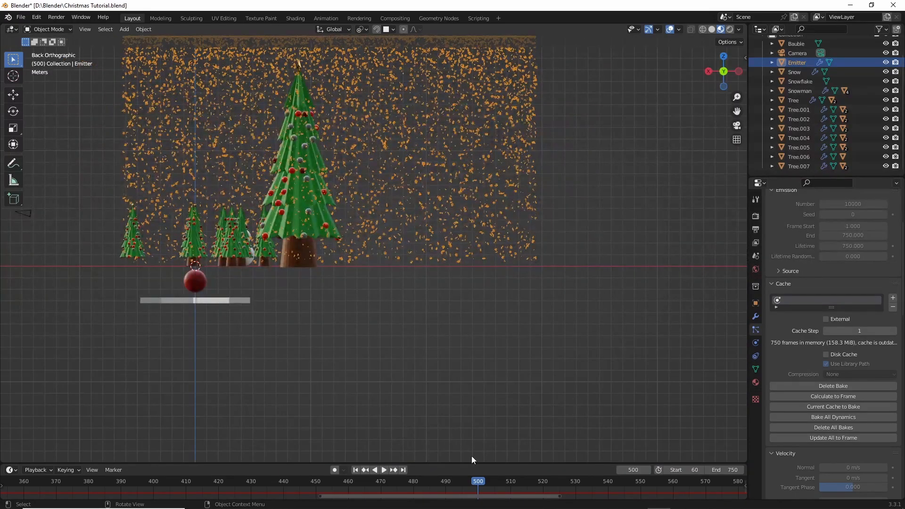
# - Check the snowfall in the frames just before 500, return to frame 500 and set the scene's start frame to 500
pyautogui.hotkey('shift', 'ctrl', 'space')
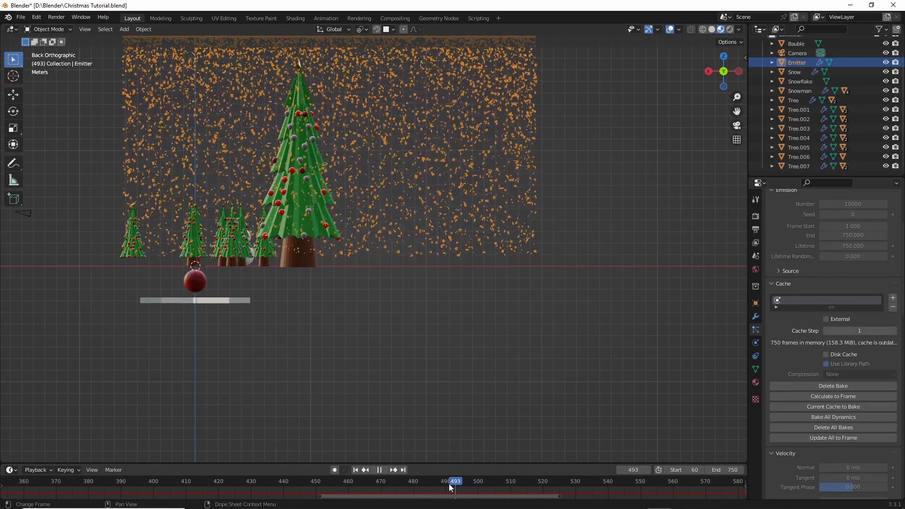
pyautogui.moveTo(449, 486); pyautogui.dragTo(479, 484)
pyautogui.press('space')
pyautogui.click(690, 470)
pyautogui.press('BackSpace')
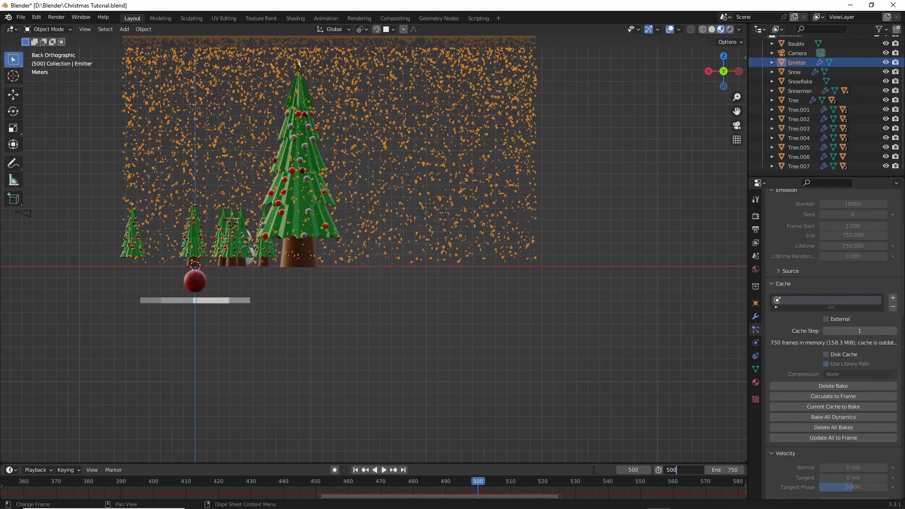
pyautogui.press('Return')
# - Play the snowfall through the camera view from frame 500, stop playback and save the file
pyautogui.click(736, 125)
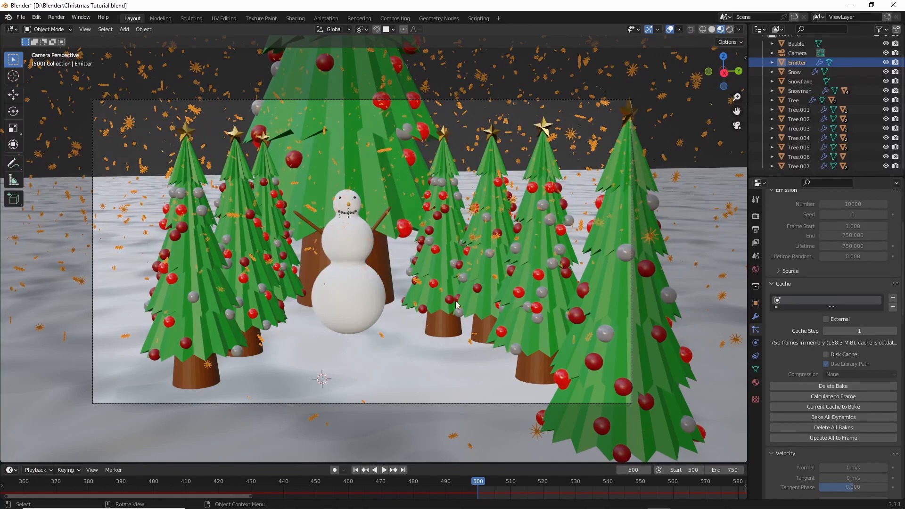
pyautogui.press('space')
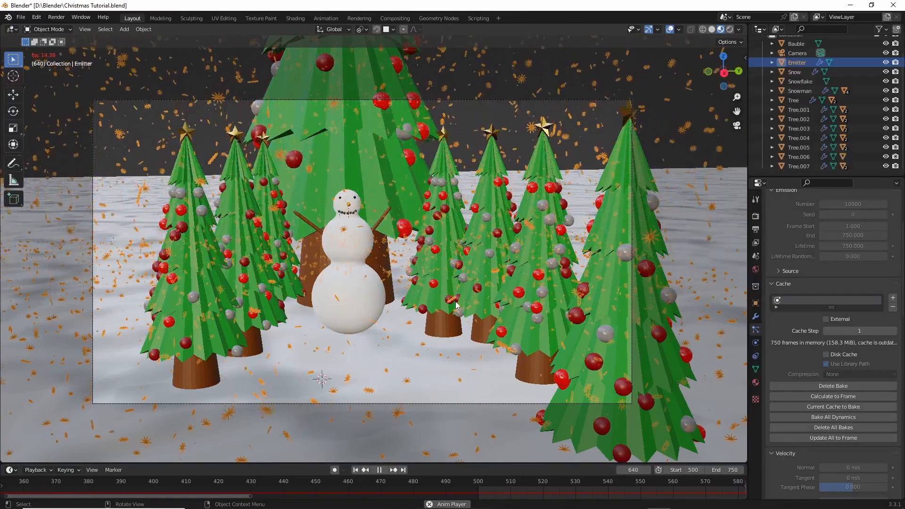
pyautogui.press('space')
pyautogui.click(729, 471)
pyautogui.press('Return')
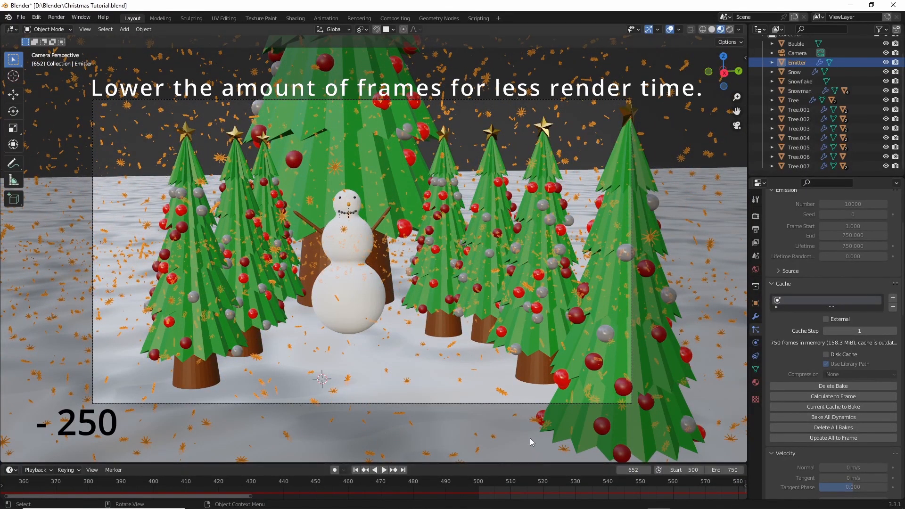
pyautogui.hotkey('ctrl', 's')
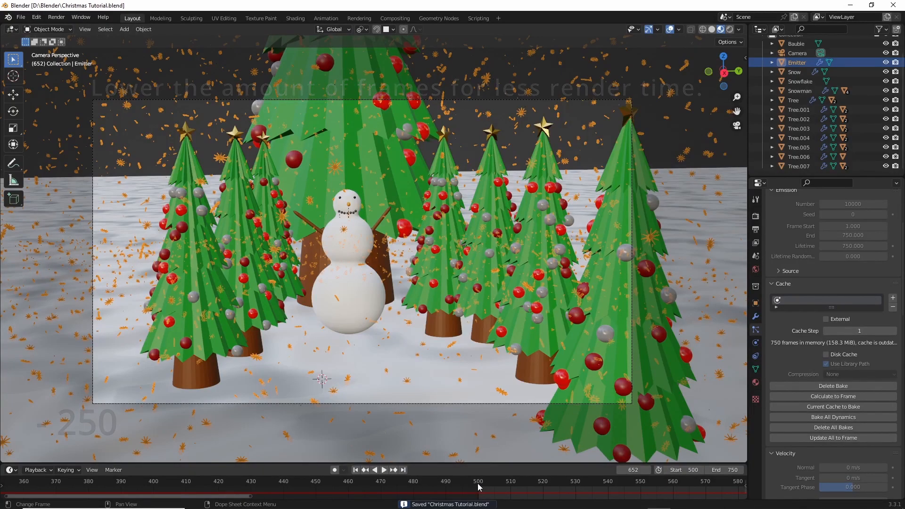
# - Replay the snowfall with the Emitter deselected, stop playback and save the file
pyautogui.press('space')
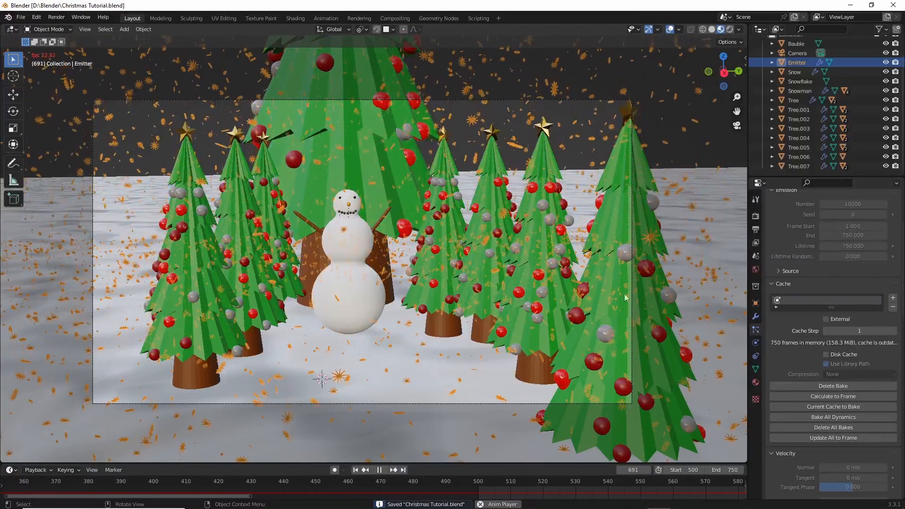
pyautogui.click(720, 155)
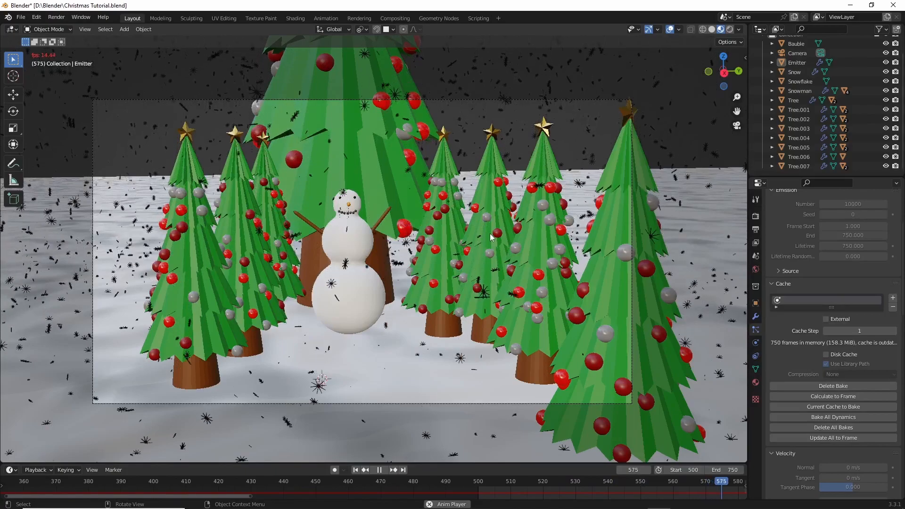
pyautogui.press('space')
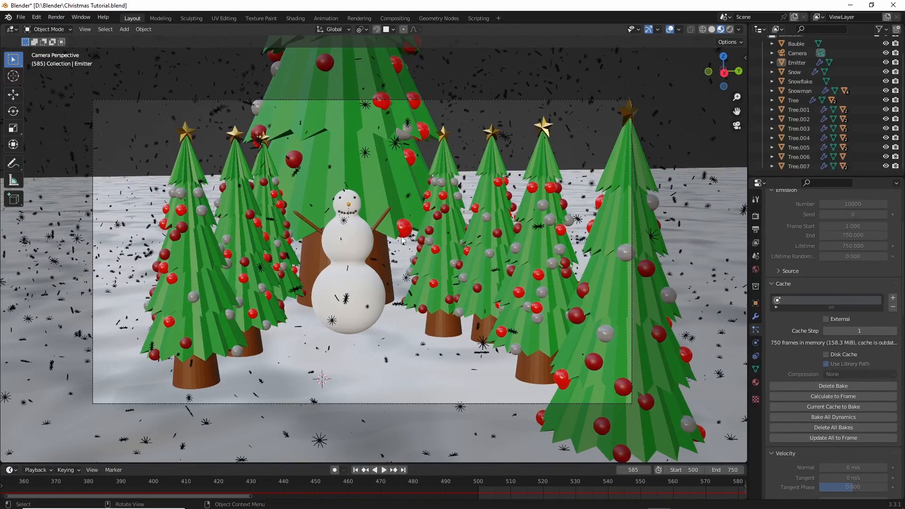
pyautogui.hotkey('ctrl', 's')
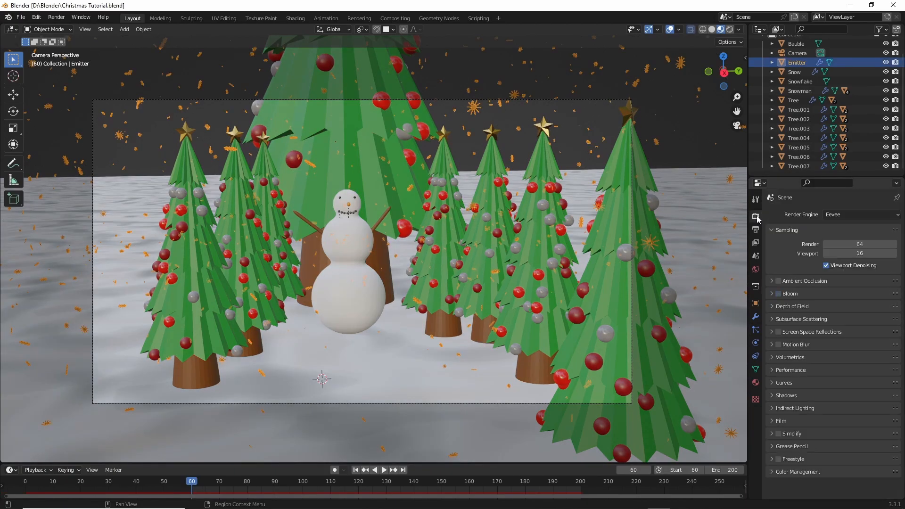
# - Switch the render engine to Cycles with GPU Compute as the device
pyautogui.click(844, 218)
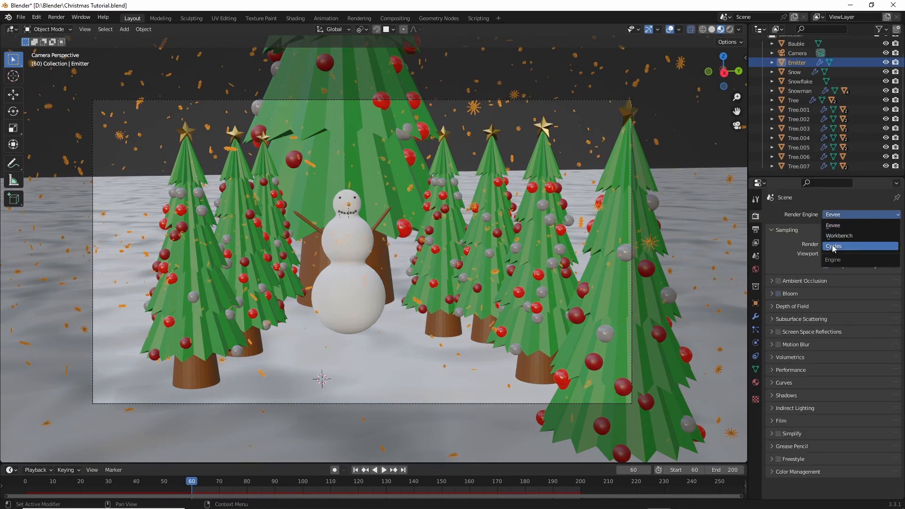
pyautogui.click(833, 248)
pyautogui.click(832, 238)
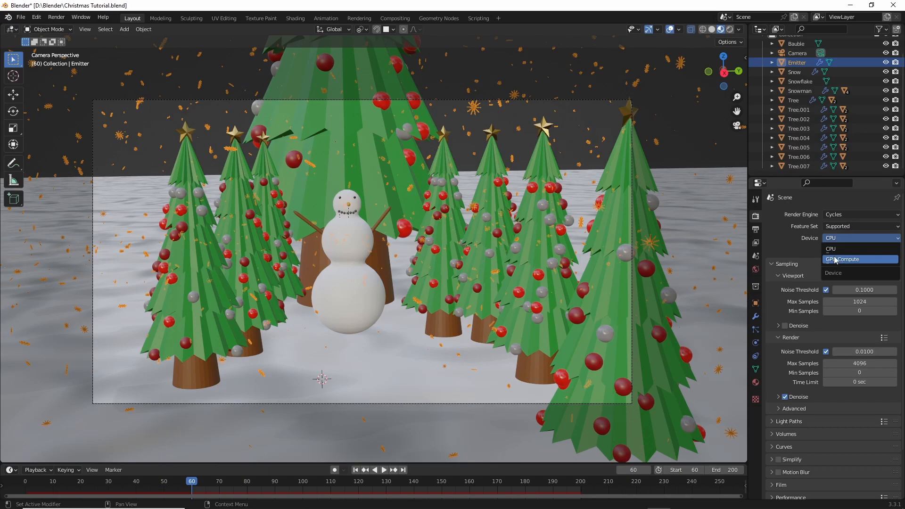
pyautogui.click(836, 257)
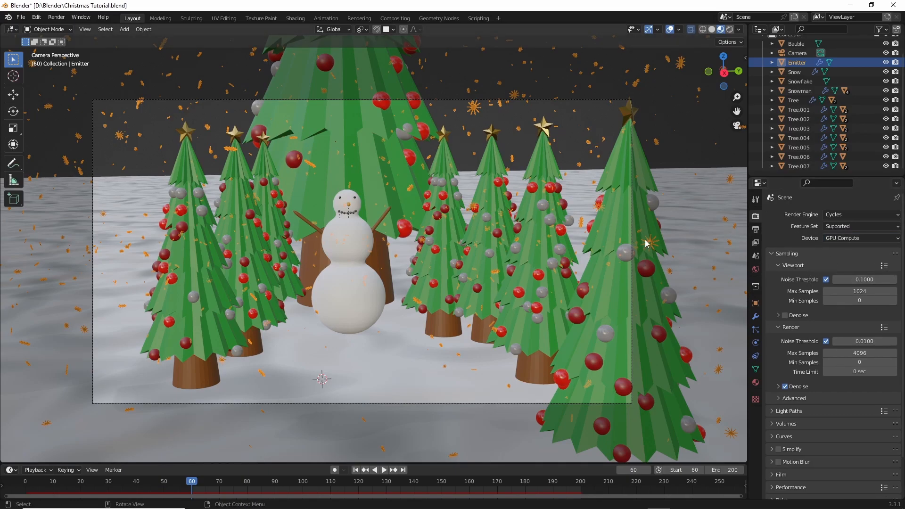
# - Set the Cycles max samples to 10 for the viewport and 32 for the render, and save the file
pyautogui.click(862, 291)
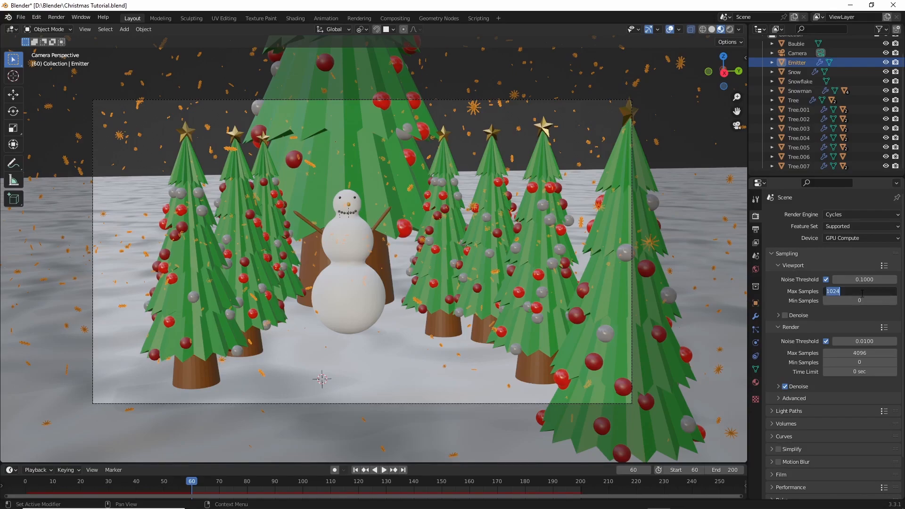
pyautogui.press('BackSpace')
pyautogui.press('Return')
pyautogui.click(841, 353)
pyautogui.press('BackSpace')
pyautogui.press('Return')
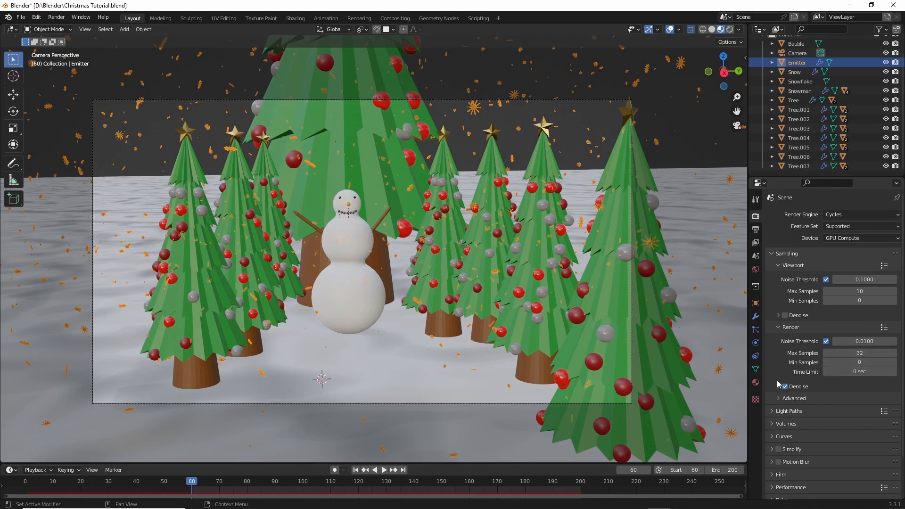
pyautogui.hotkey('ctrl', 's')
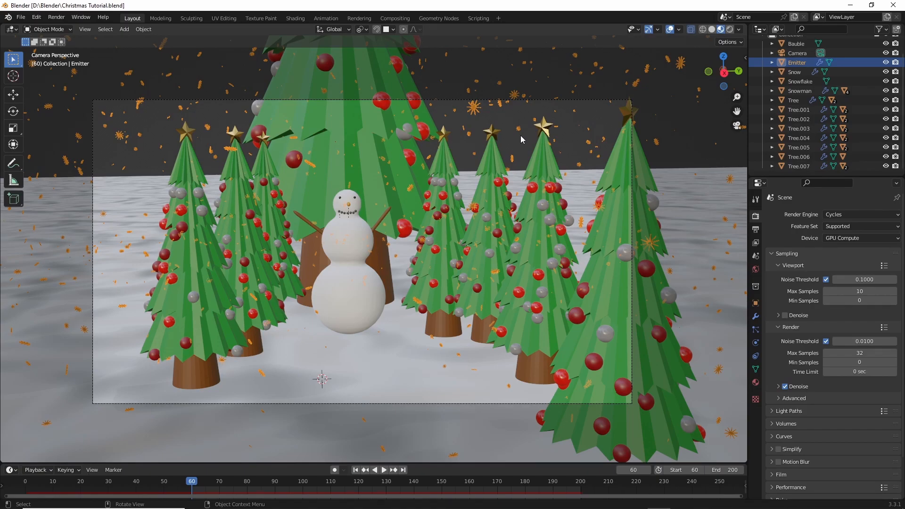
# - Set the maximum transmission and volume bounces in the Cycles light paths settings to 8
pyautogui.scroll(-2, 801, 377)
pyautogui.click(774, 366)
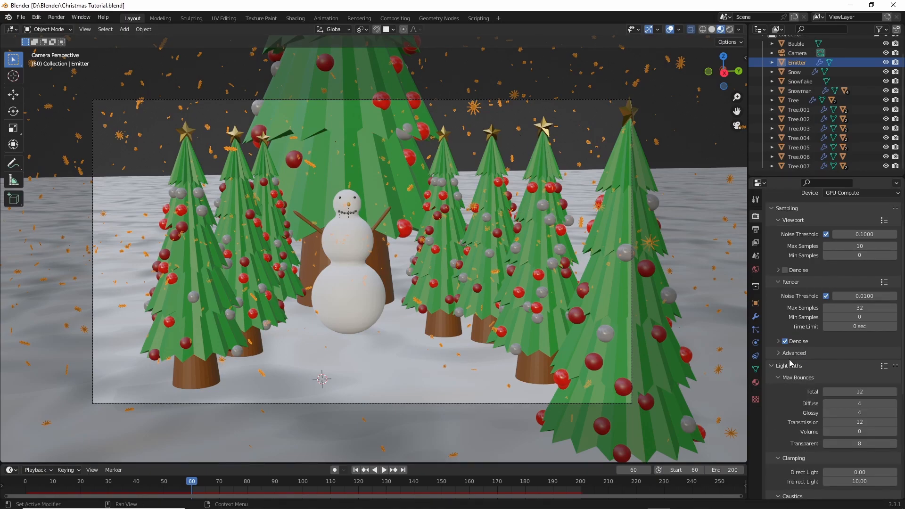
pyautogui.scroll(-3, 795, 361)
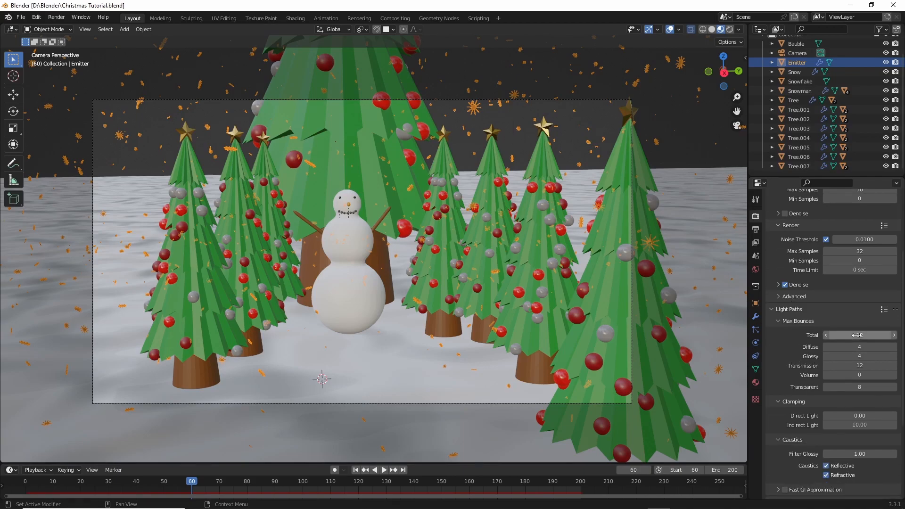
pyautogui.click(854, 367)
pyautogui.write('8')
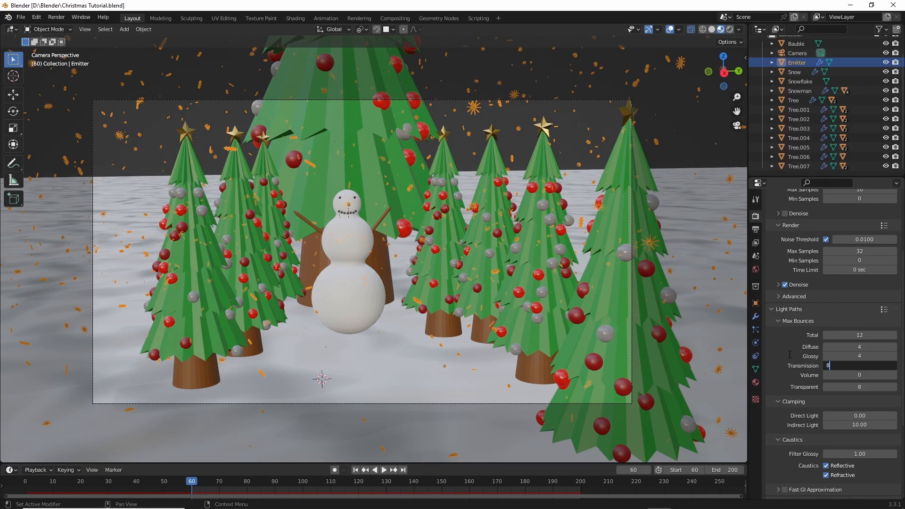
pyautogui.press('Return')
pyautogui.click(847, 373)
pyautogui.write('8')
pyautogui.press('Return')
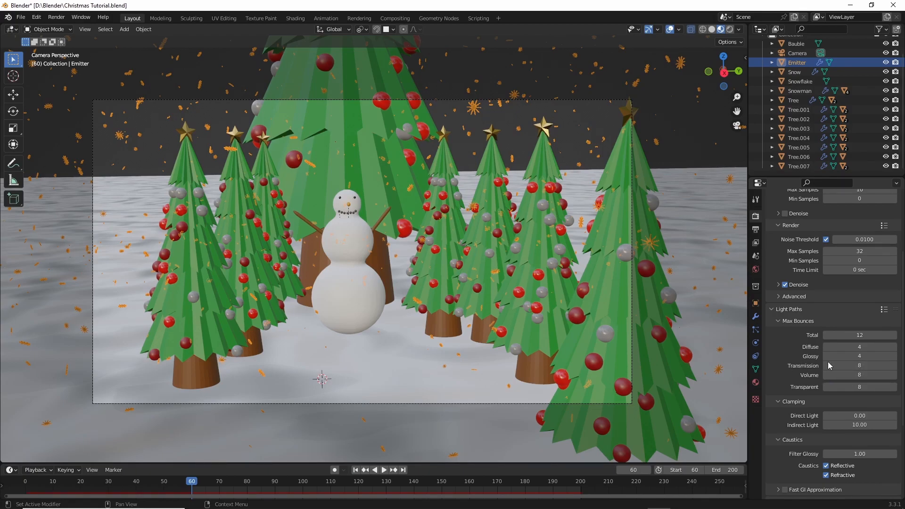
# - Set the maximum diffuse bounces to 2 and the total bounces to 8, then collapse the light paths settings
pyautogui.click(850, 358)
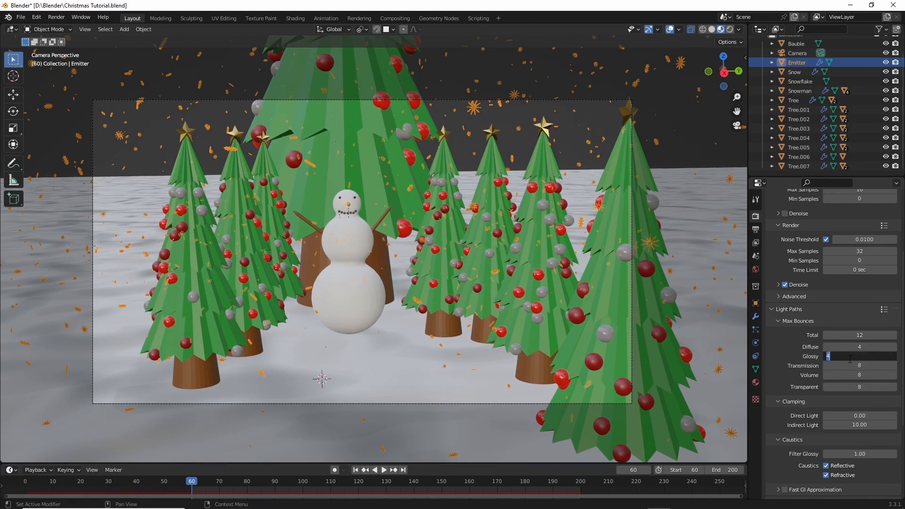
pyautogui.press('Return')
pyautogui.click(834, 347)
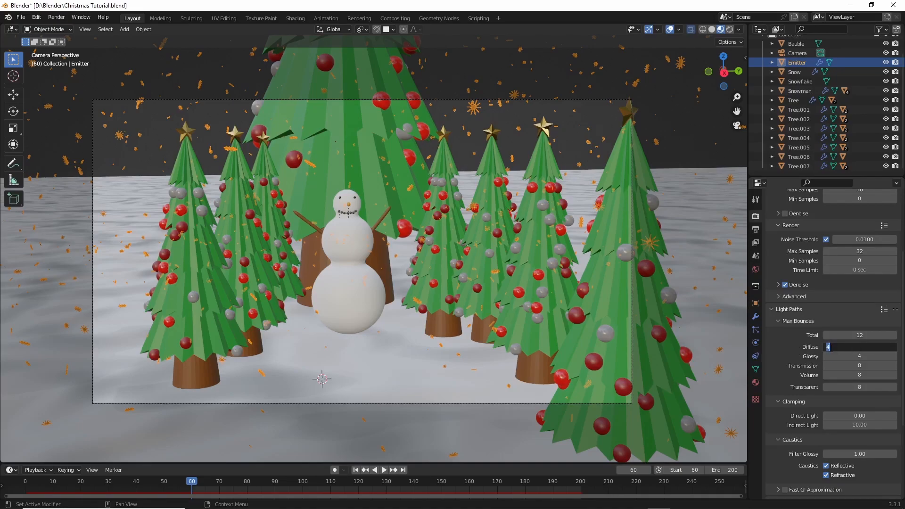
pyautogui.write('2')
pyautogui.press('Return')
pyautogui.click(843, 336)
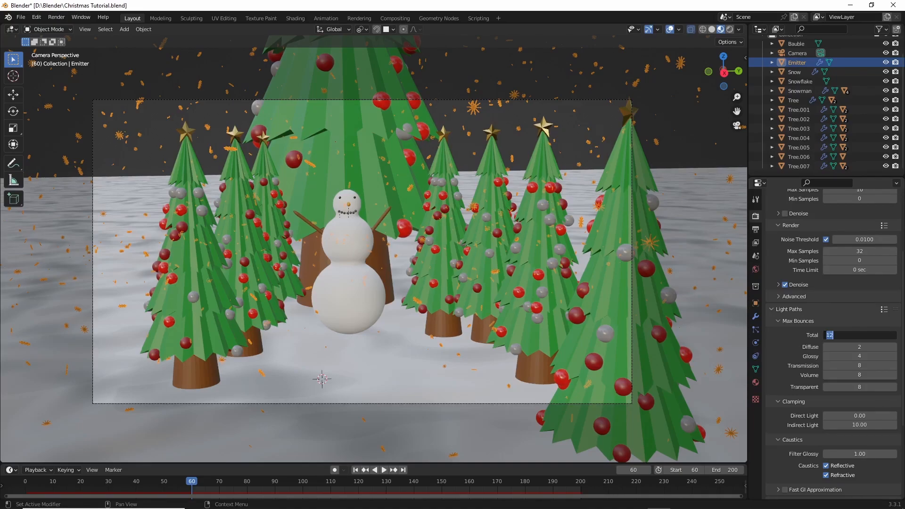
pyautogui.press('Return')
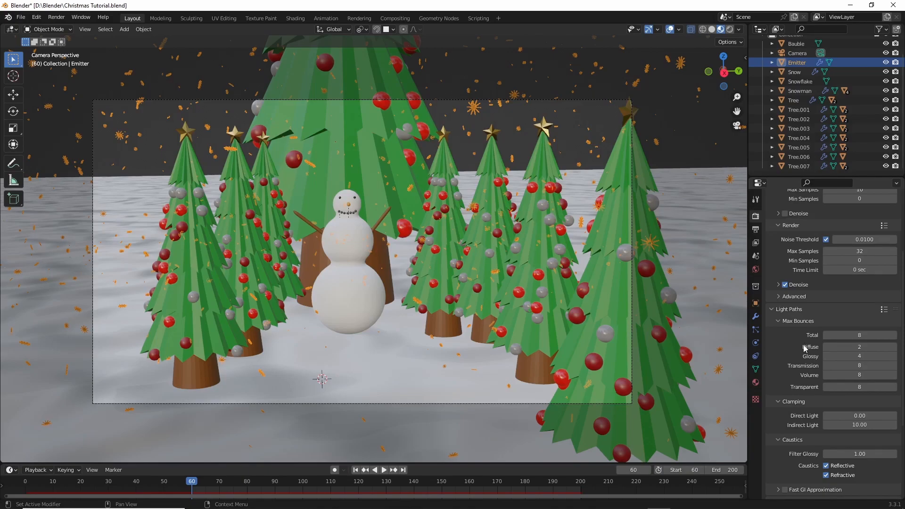
pyautogui.click(772, 310)
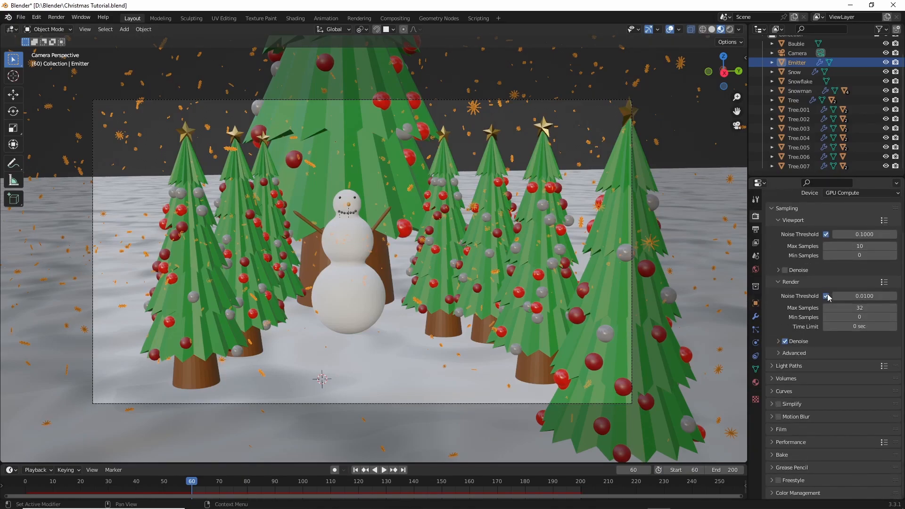
# - Expand the Cycles performance settings and look through the threads, memory and acceleration structure options
pyautogui.click(793, 441)
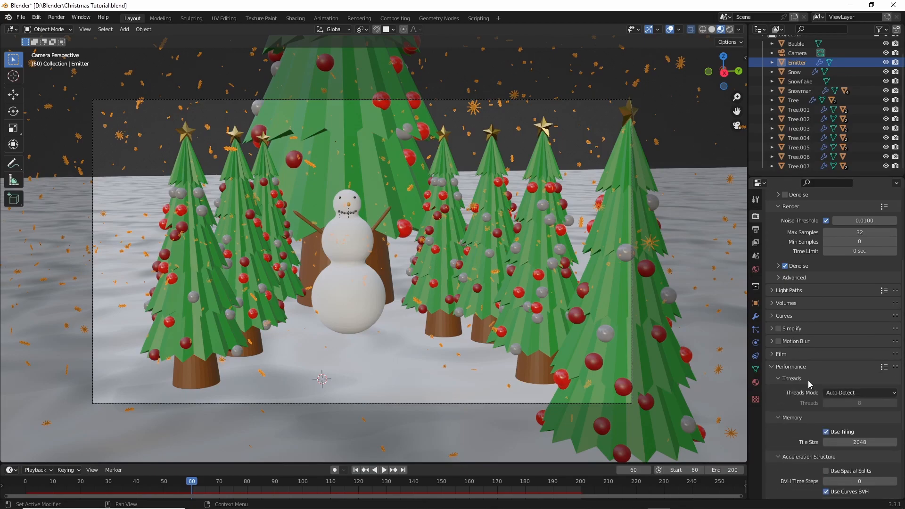
pyautogui.scroll(-5, 846, 363)
pyautogui.scroll(7, 844, 360)
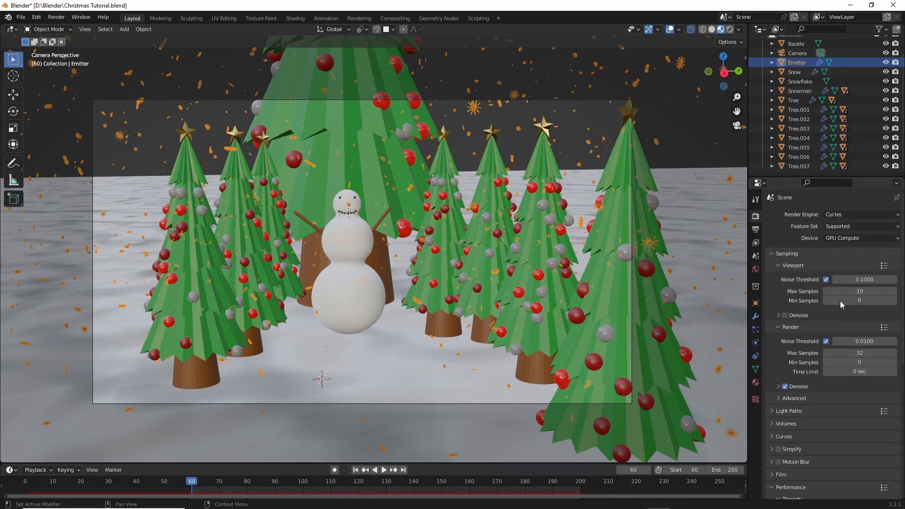
pyautogui.scroll(-8, 826, 325)
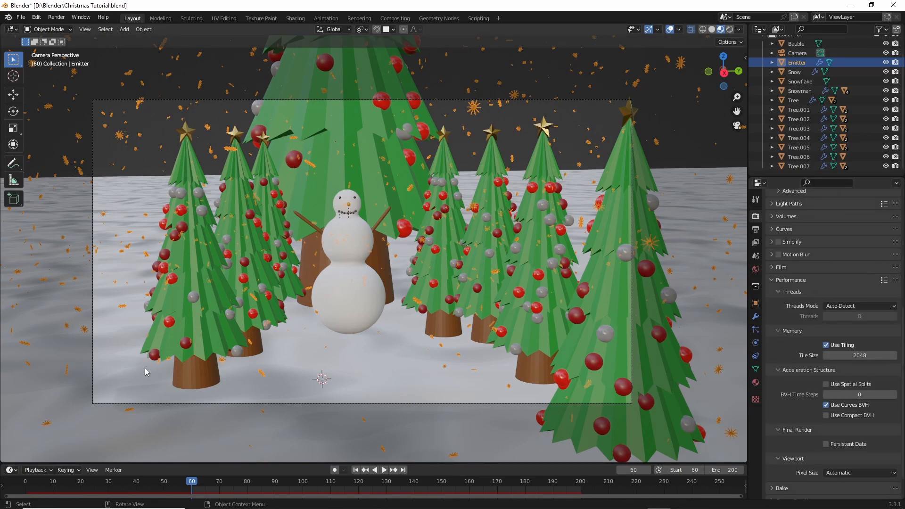
# - Preview the scene in rendered shading, then return the viewport to solid shading with X-ray turned off
pyautogui.click(731, 30)
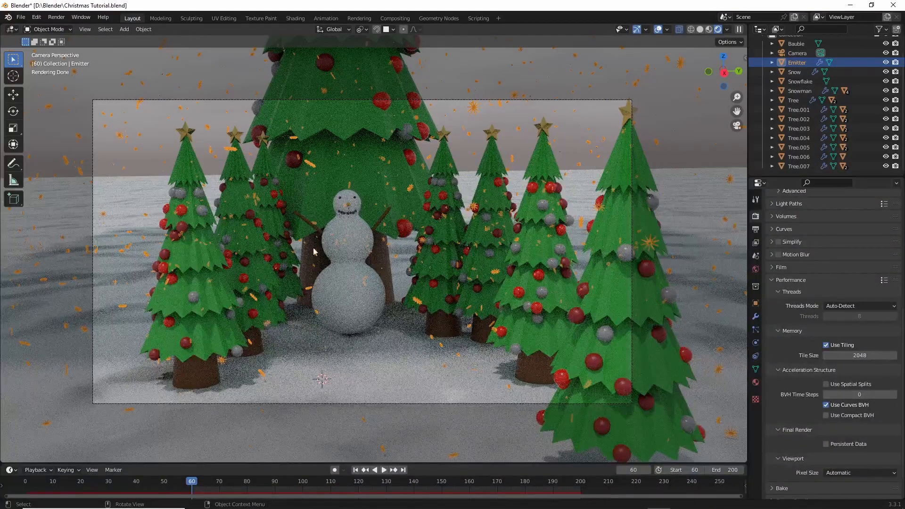
pyautogui.click(699, 29)
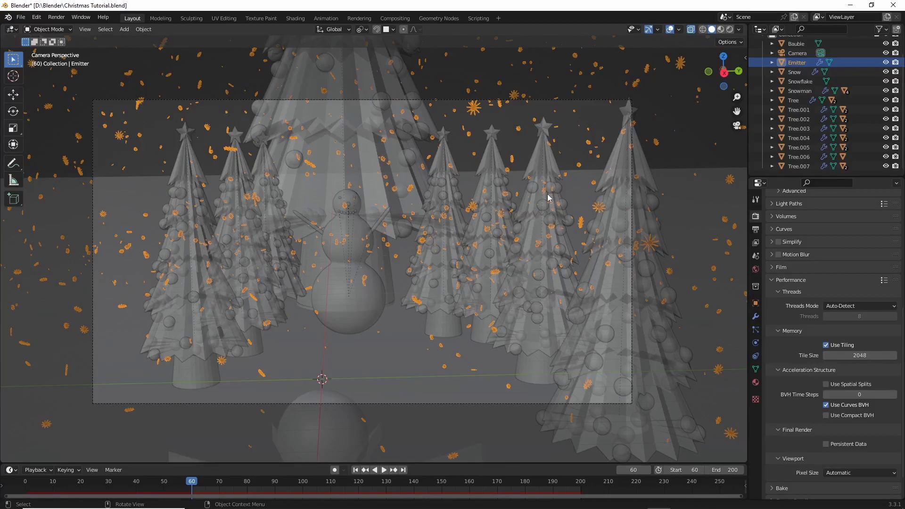
pyautogui.hotkey('alt', 'z')
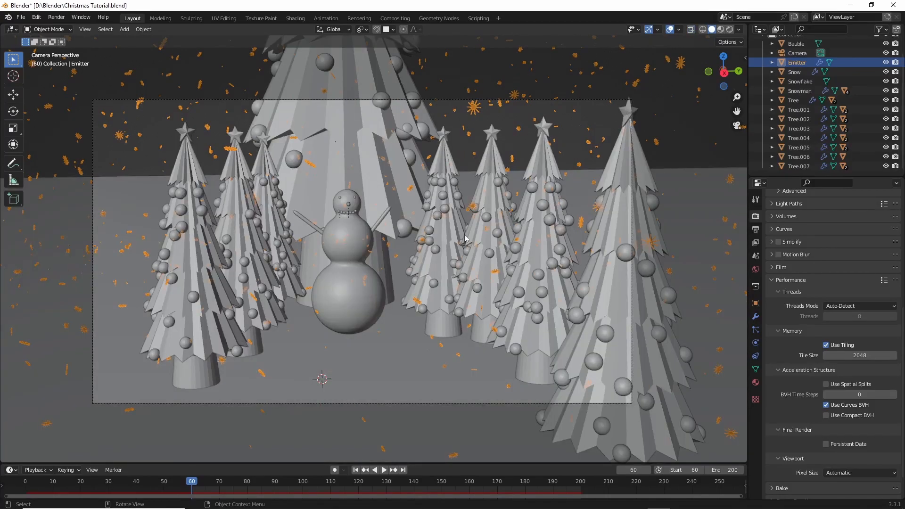
# - Enable Persistent Data for the final render, collapse the performance settings and save the file
pyautogui.scroll(-2, 826, 397)
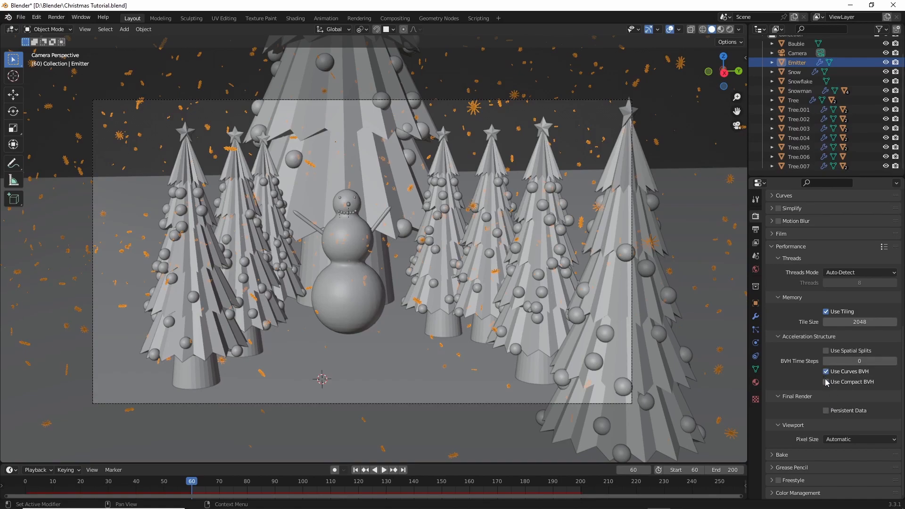
pyautogui.click(828, 412)
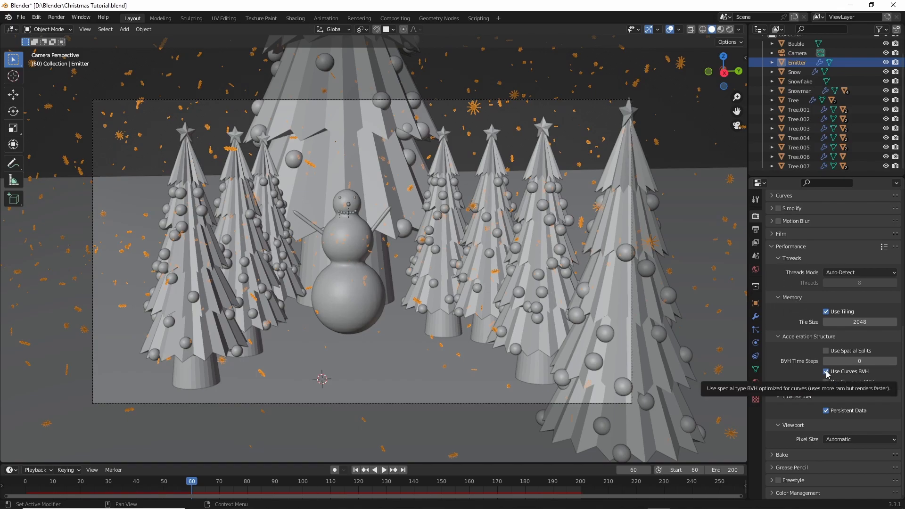
pyautogui.click(772, 250)
pyautogui.scroll(10, 810, 321)
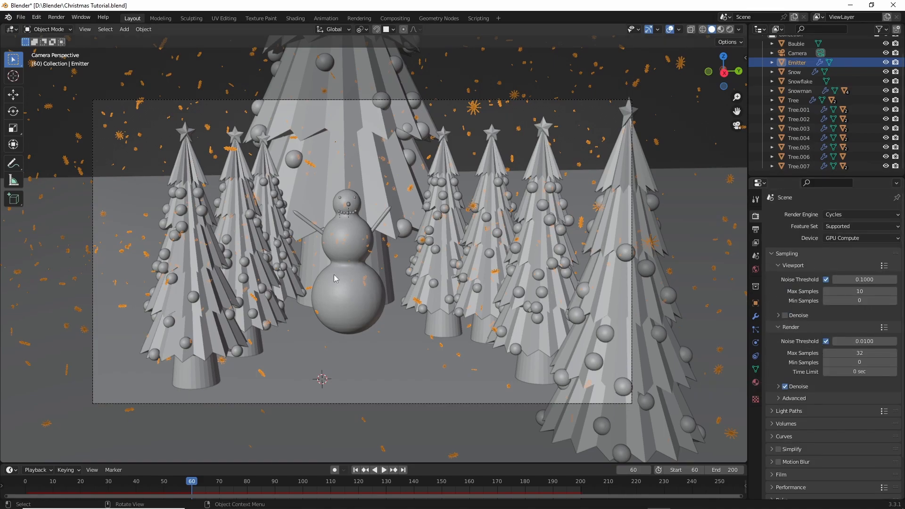
pyautogui.hotkey('ctrl', 's')
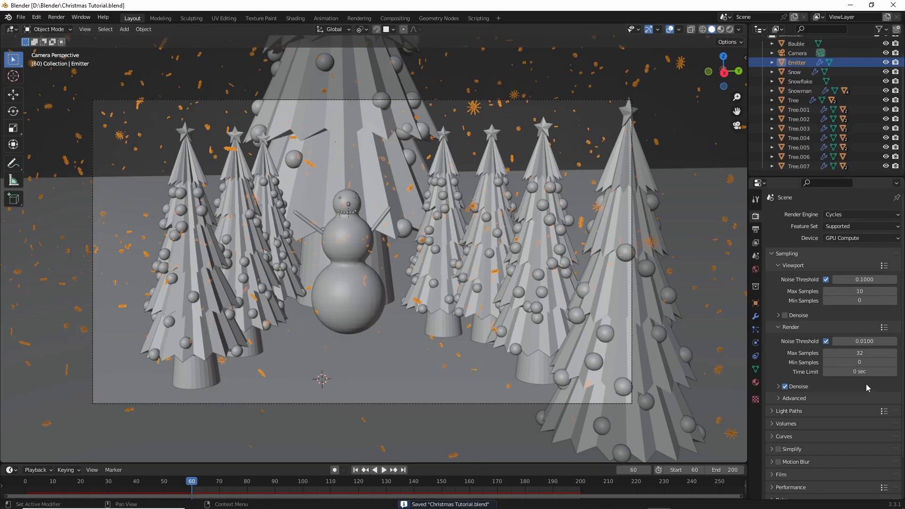
# - Set the color management look to High Contrast
pyautogui.scroll(-3, 815, 304)
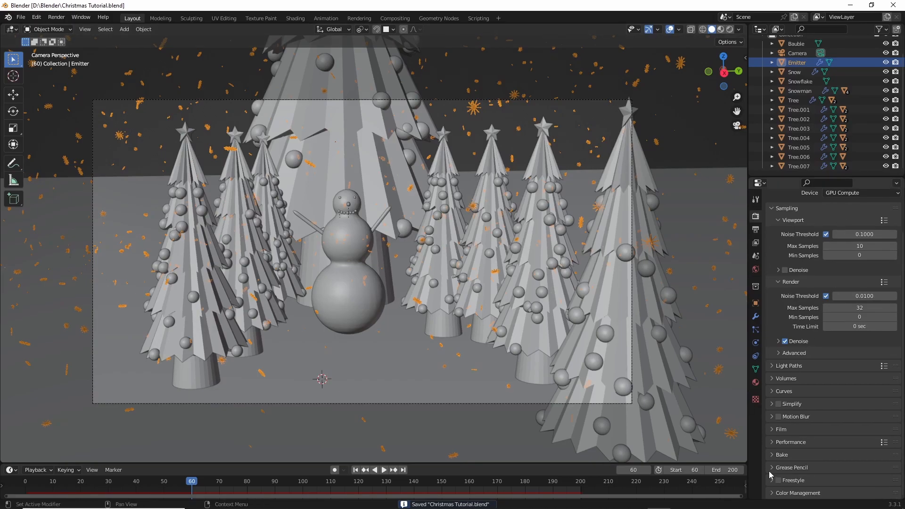
pyautogui.scroll(-6, 795, 452)
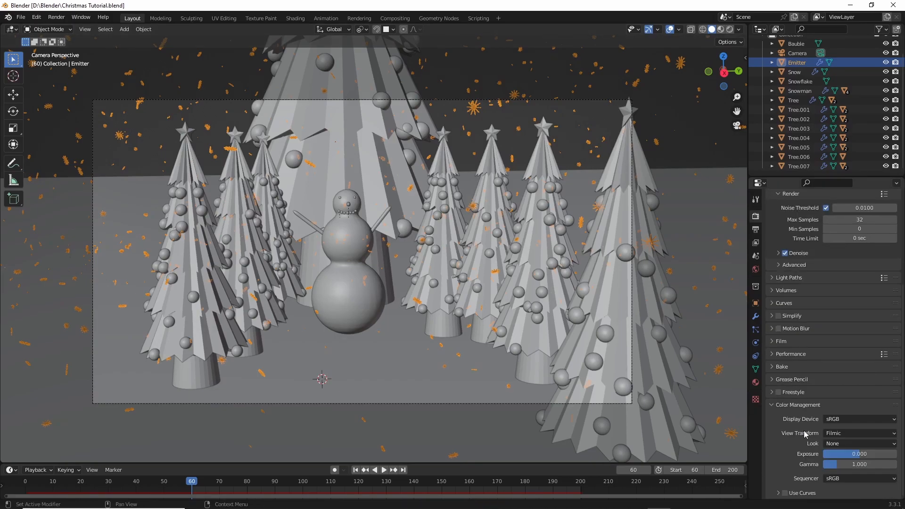
pyautogui.click(833, 444)
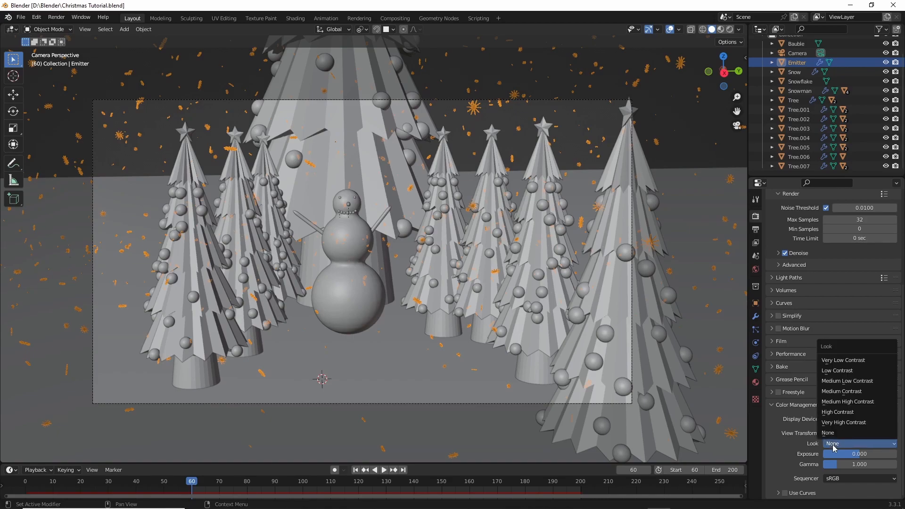
pyautogui.click(835, 412)
pyautogui.scroll(6, 777, 403)
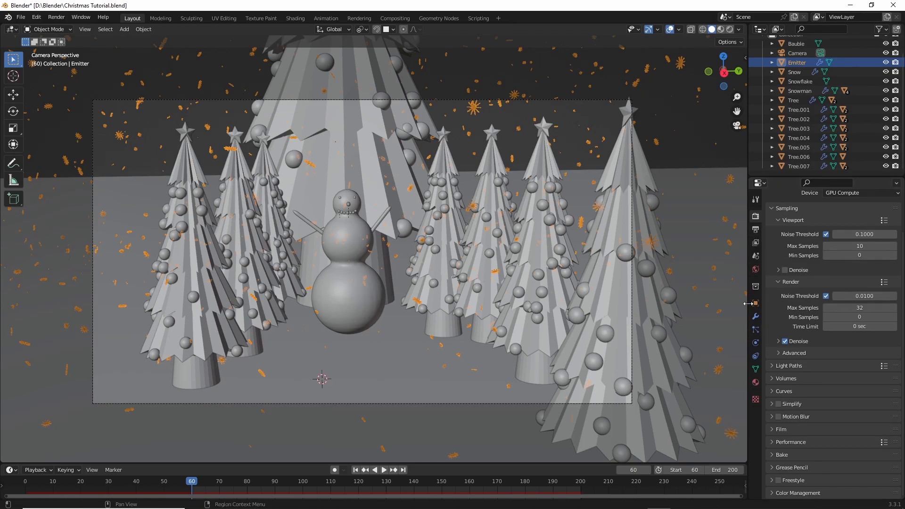
# - Set the render output folder to D:\Blender\
pyautogui.click(755, 230)
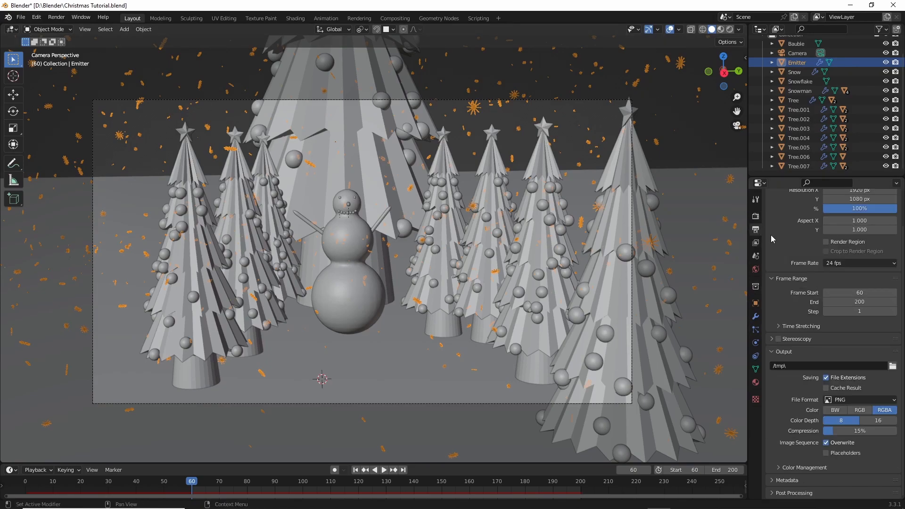
pyautogui.scroll(-2, 841, 430)
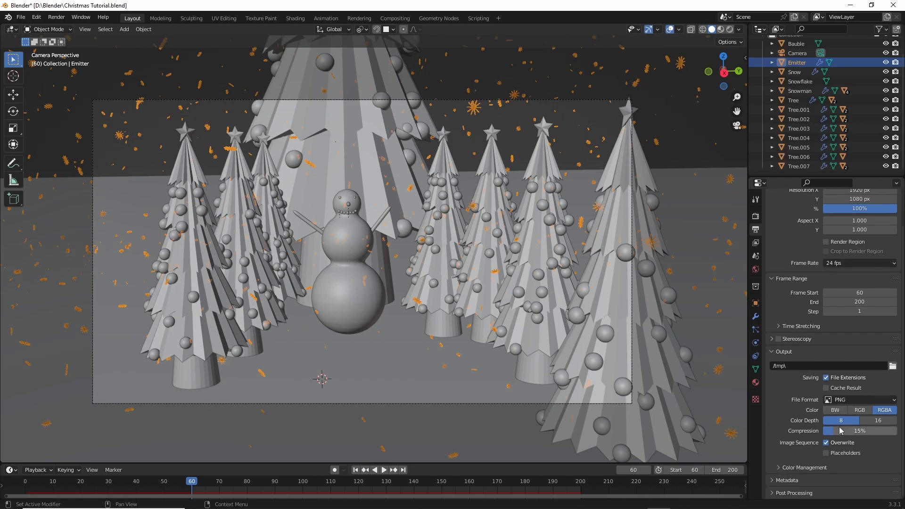
pyautogui.click(892, 366)
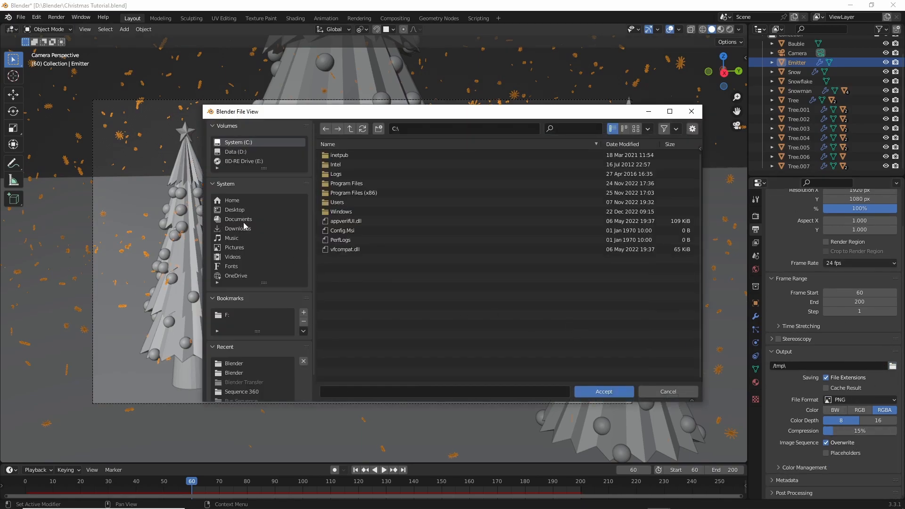
pyautogui.click(235, 212)
pyautogui.click(241, 147)
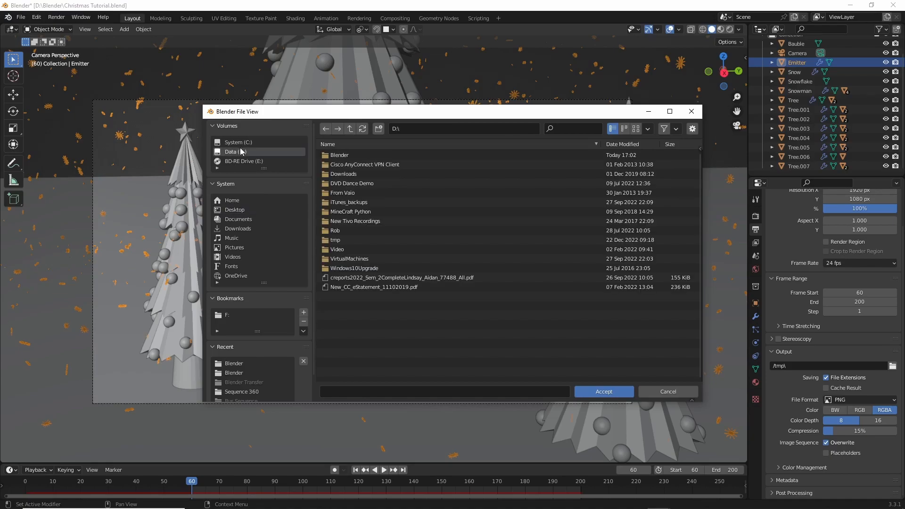
pyautogui.doubleClick(384, 154)
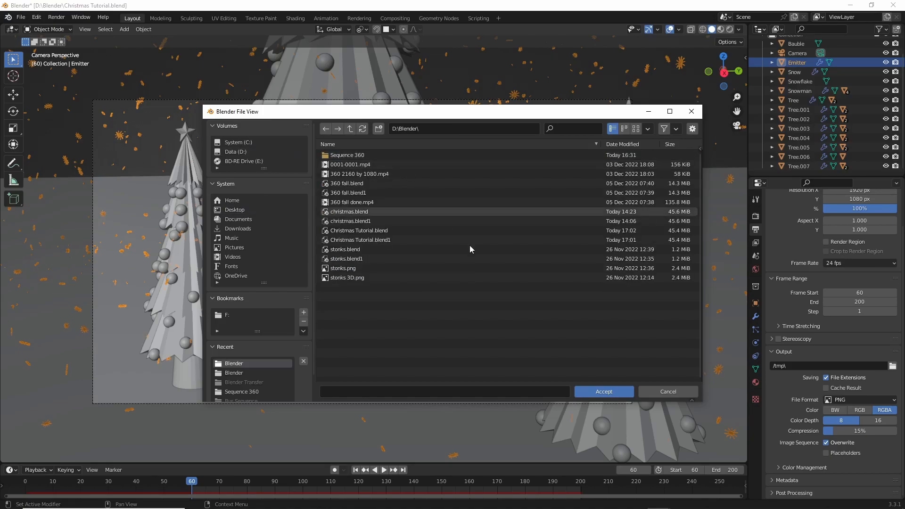
pyautogui.click(605, 393)
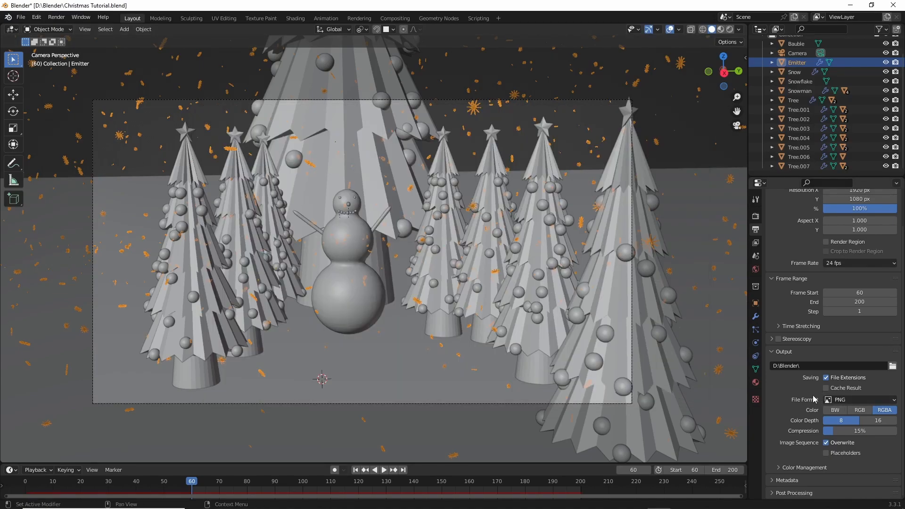
pyautogui.scroll(2, 817, 318)
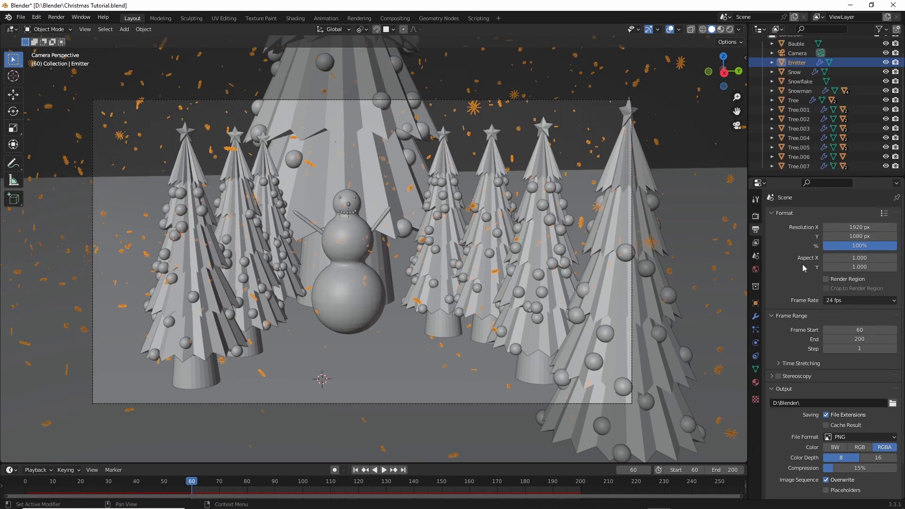
# - Set the render output's file format to FFmpeg Video
pyautogui.click(755, 216)
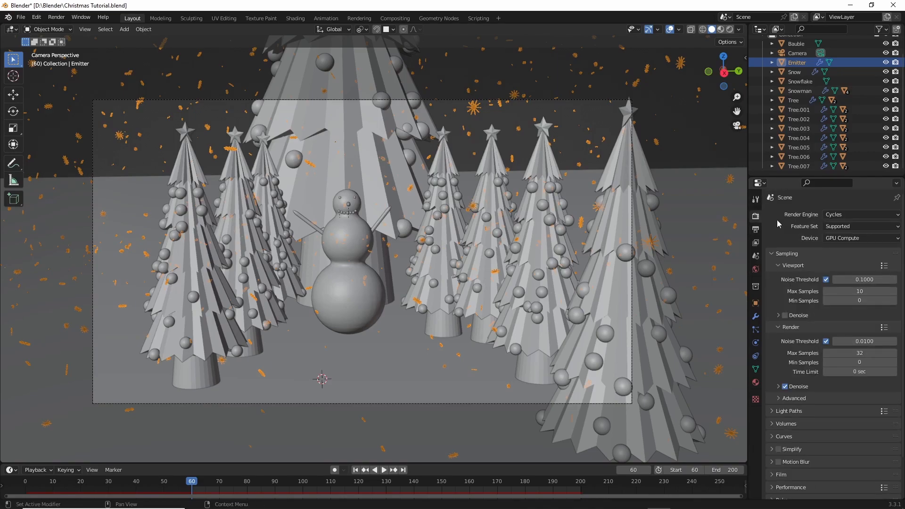
pyautogui.click(755, 230)
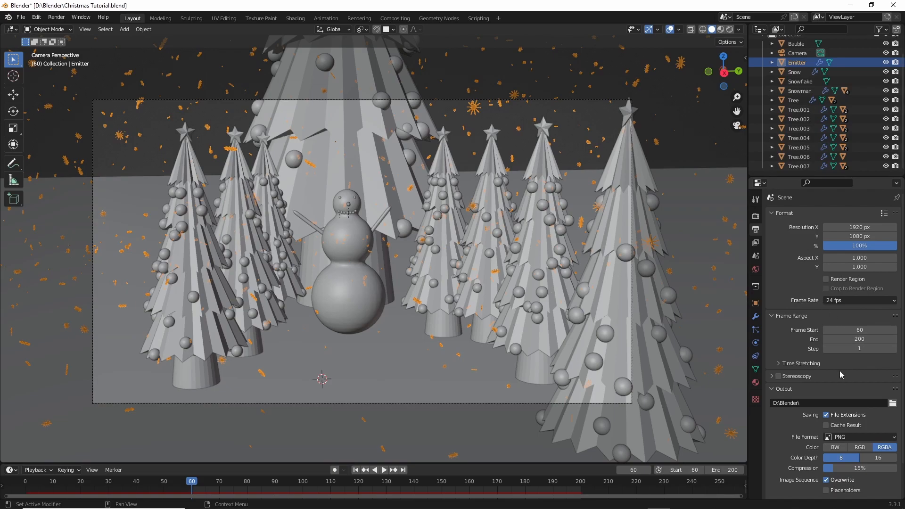
pyautogui.scroll(-2, 851, 372)
pyautogui.click(842, 402)
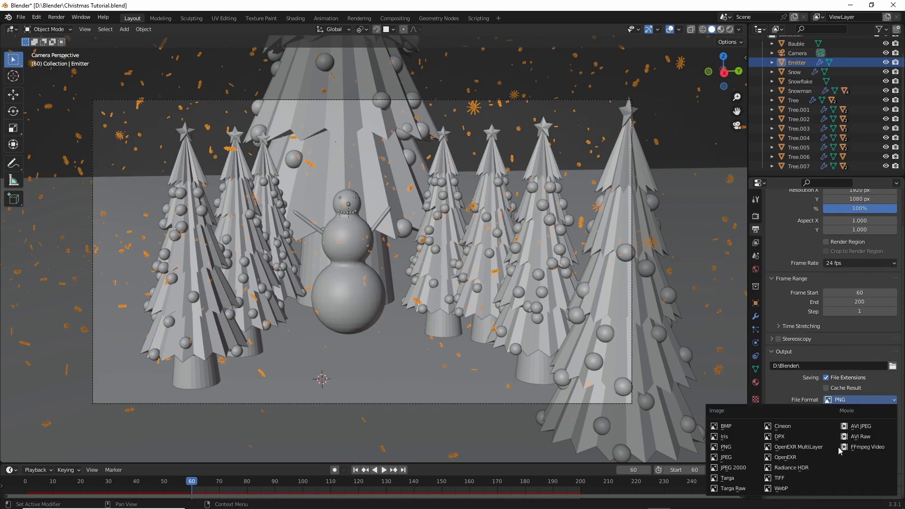
pyautogui.click(857, 451)
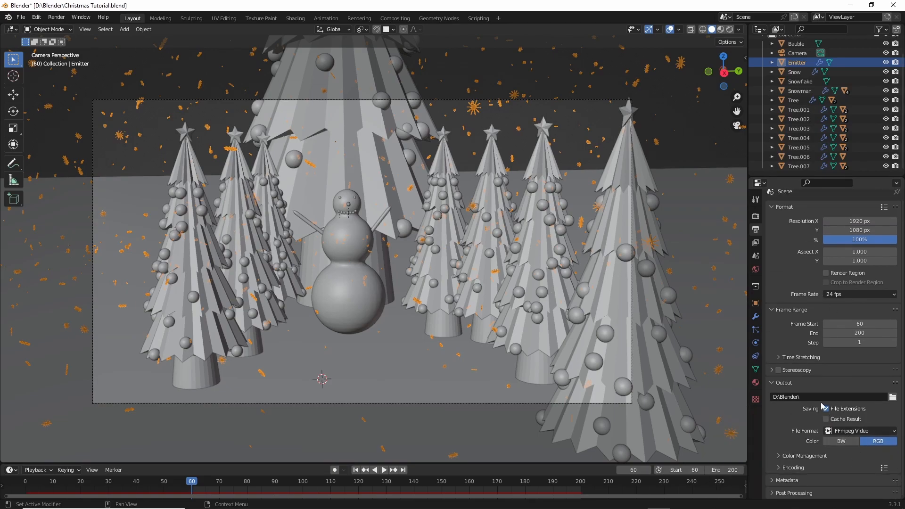
# - Set the encoding container of the FFmpeg video output to MPEG-4
pyautogui.click(779, 468)
pyautogui.scroll(-4, 801, 452)
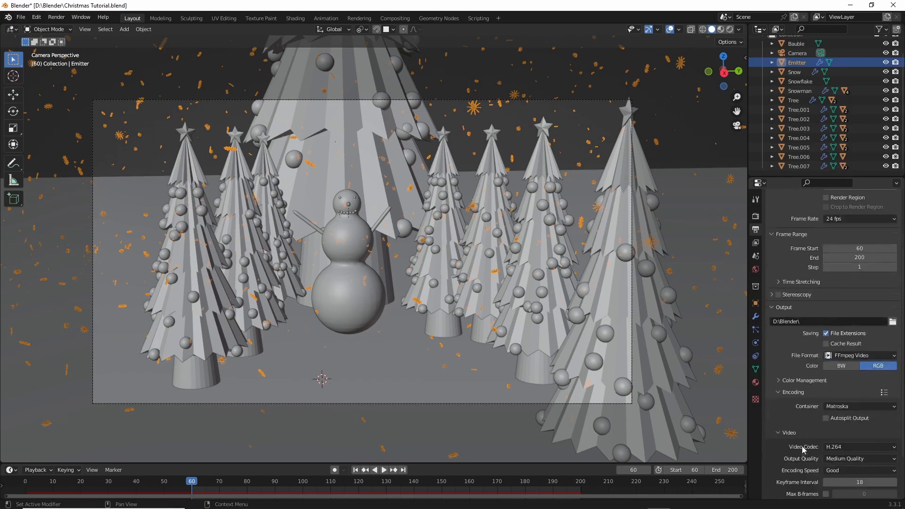
pyautogui.click(850, 407)
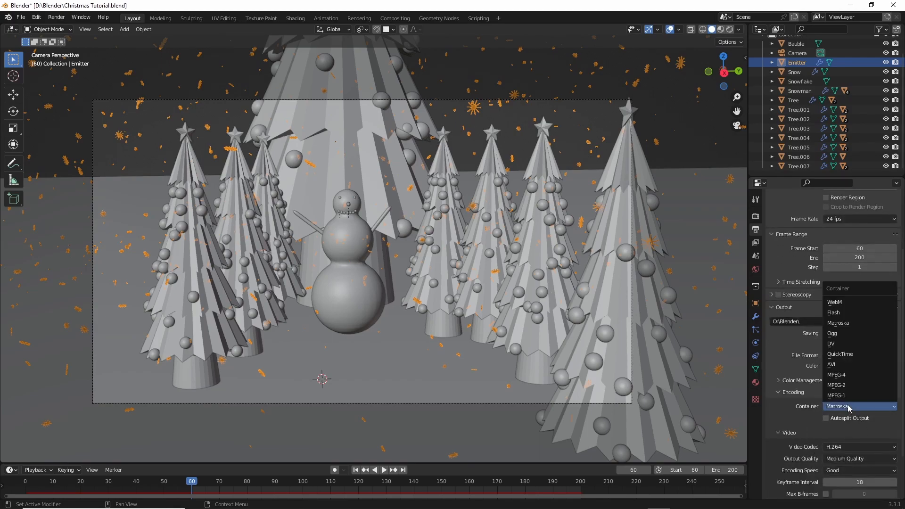
pyautogui.click(846, 375)
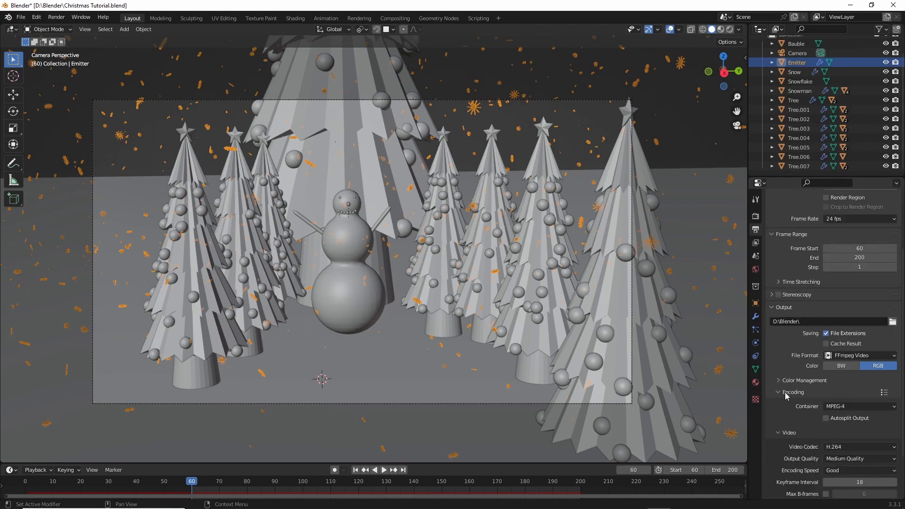
# - Change the output quality of the video encoding, collapse the encoding settings and save the file
pyautogui.click(843, 460)
pyautogui.click(844, 427)
pyautogui.click(781, 391)
pyautogui.scroll(1, 807, 363)
pyautogui.scroll(-1, 807, 363)
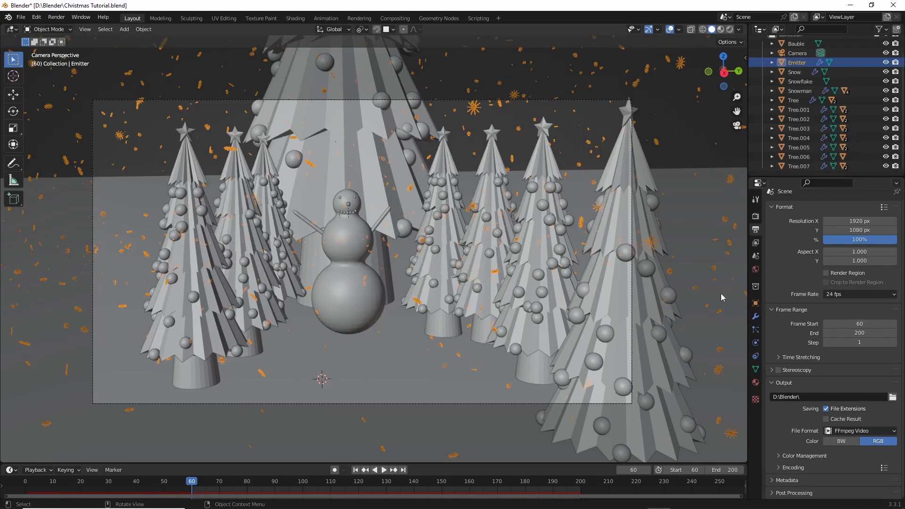
pyautogui.hotkey('ctrl', 's')
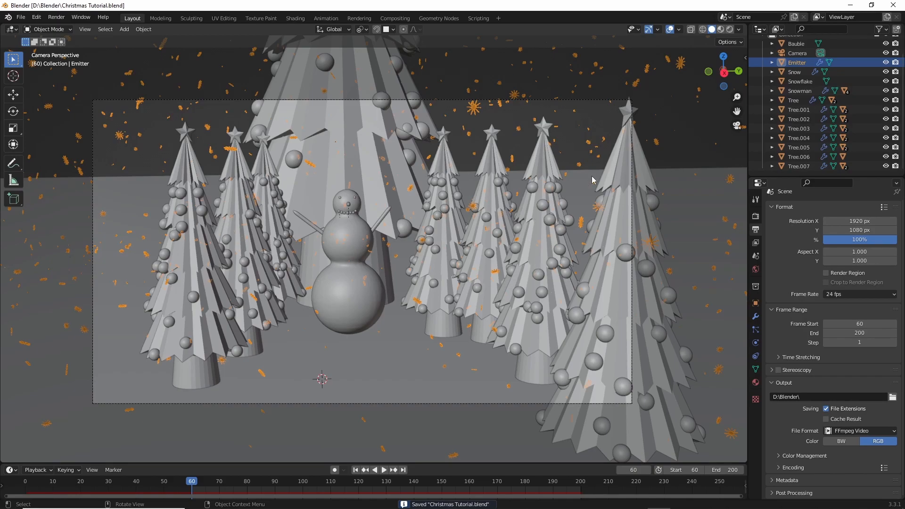
# - Select the camera, switch the selection to the tree just beside the snowman, Tree.003, and save the file
pyautogui.click(600, 100)
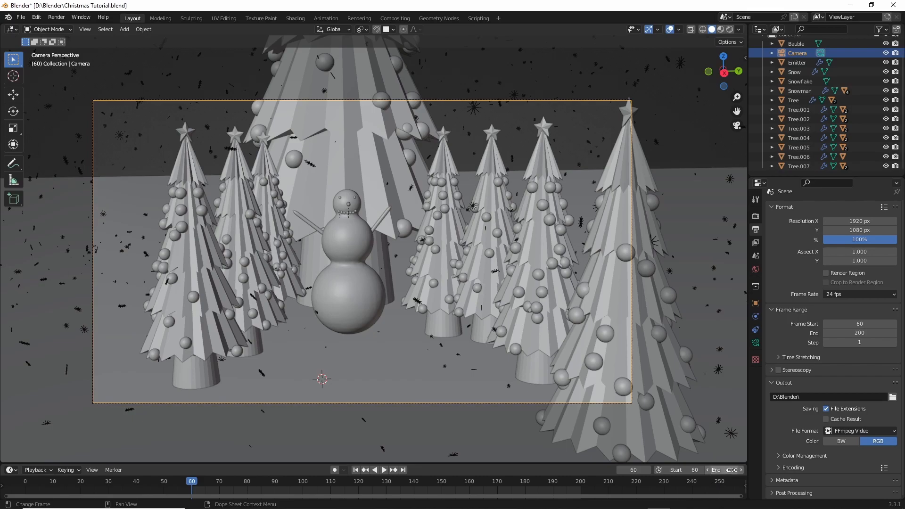
pyautogui.rightClick(349, 343)
pyautogui.hotkey('ctrl', 's')
pyautogui.click(422, 293)
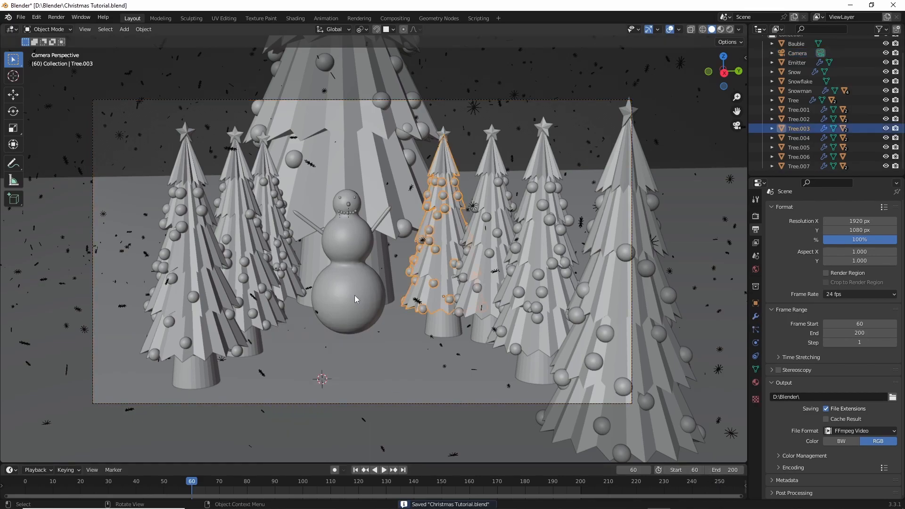
pyautogui.hotkey('ctrl', 's')
# - Show the Cycles render settings and start rendering the animation
pyautogui.click(755, 215)
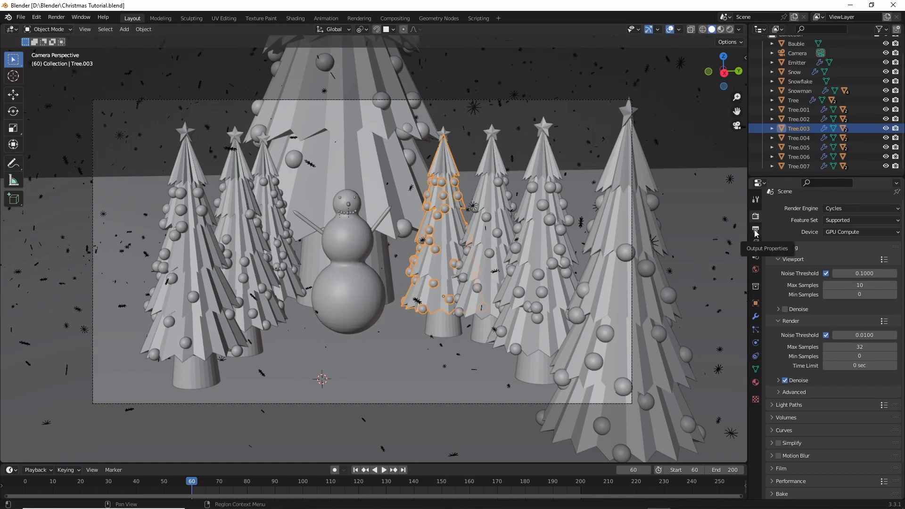
pyautogui.click(57, 17)
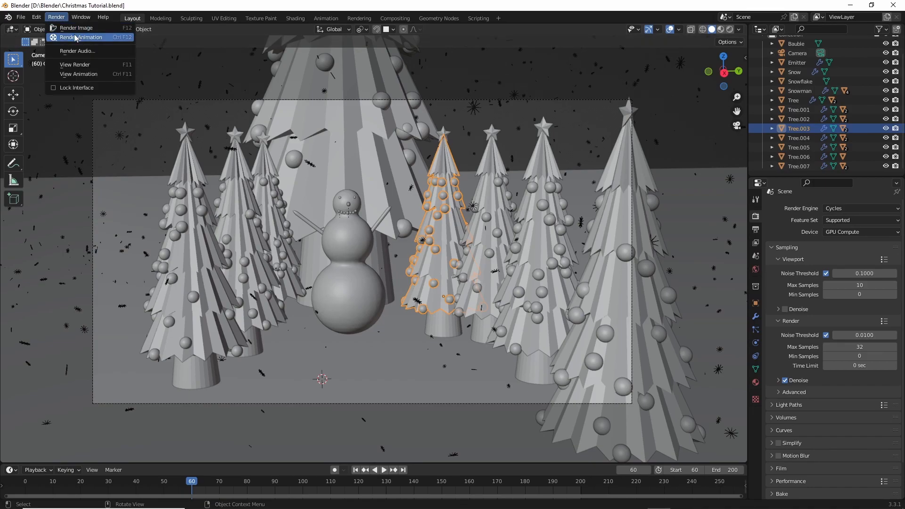